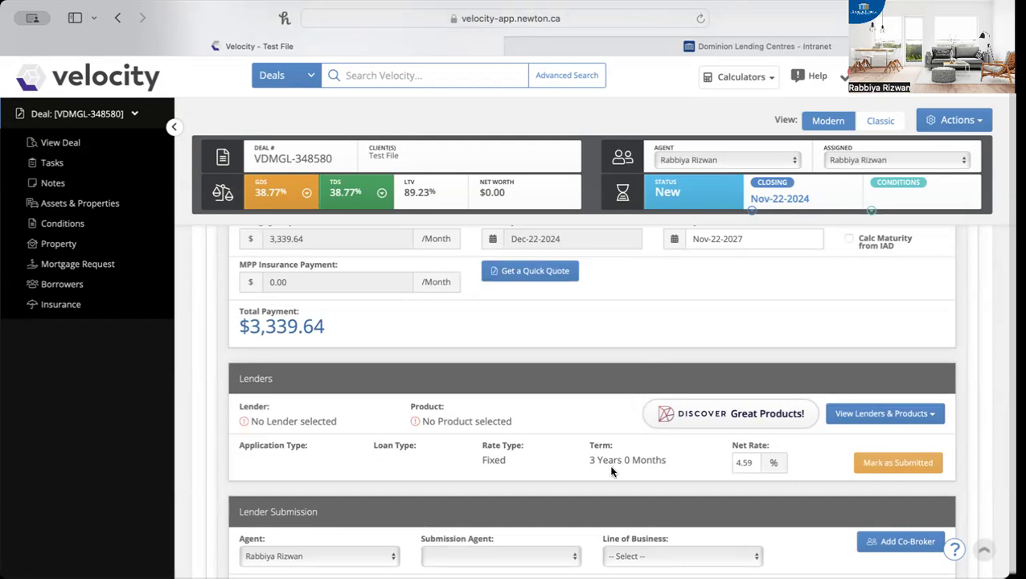
Review the test deal's mortgage details, insurance, payment, lender and lender submission sections
{"action": "scroll", "coordinate": [611, 471], "scroll_direction": "down", "scroll_amount": 5}
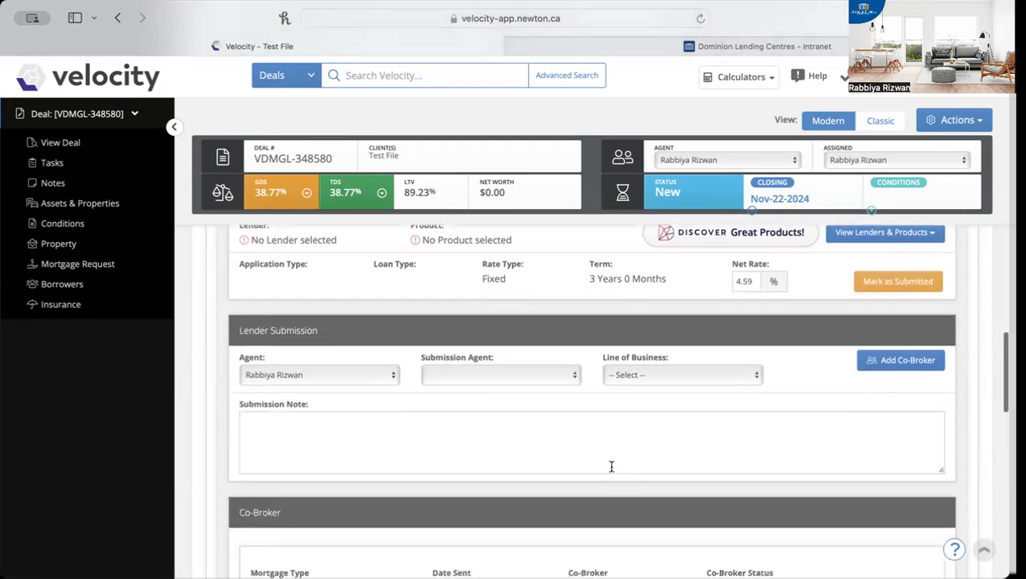
{"action": "scroll", "coordinate": [612, 466], "scroll_direction": "up", "scroll_amount": 5}
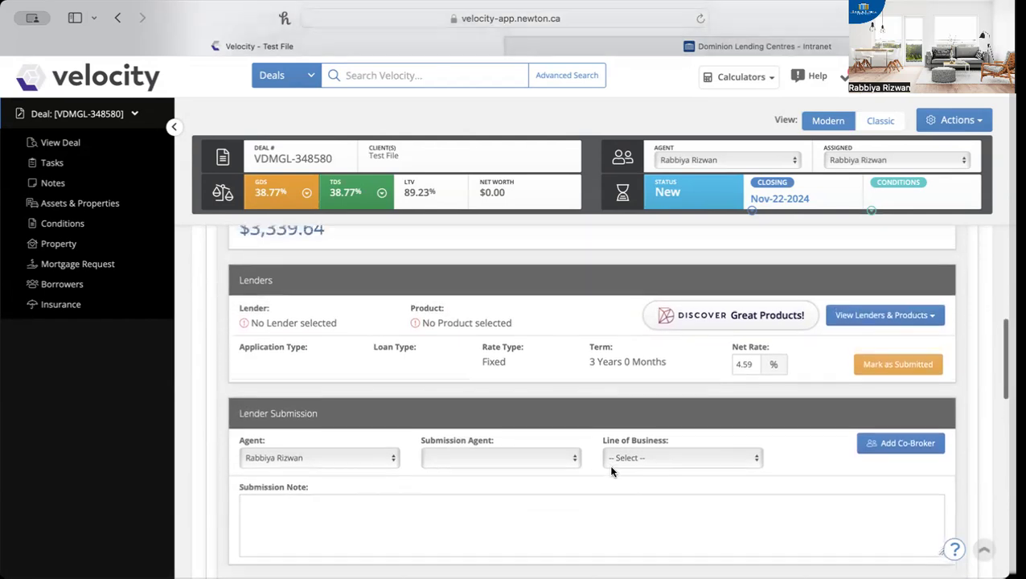
{"action": "scroll", "coordinate": [612, 471], "scroll_direction": "up", "scroll_amount": 12}
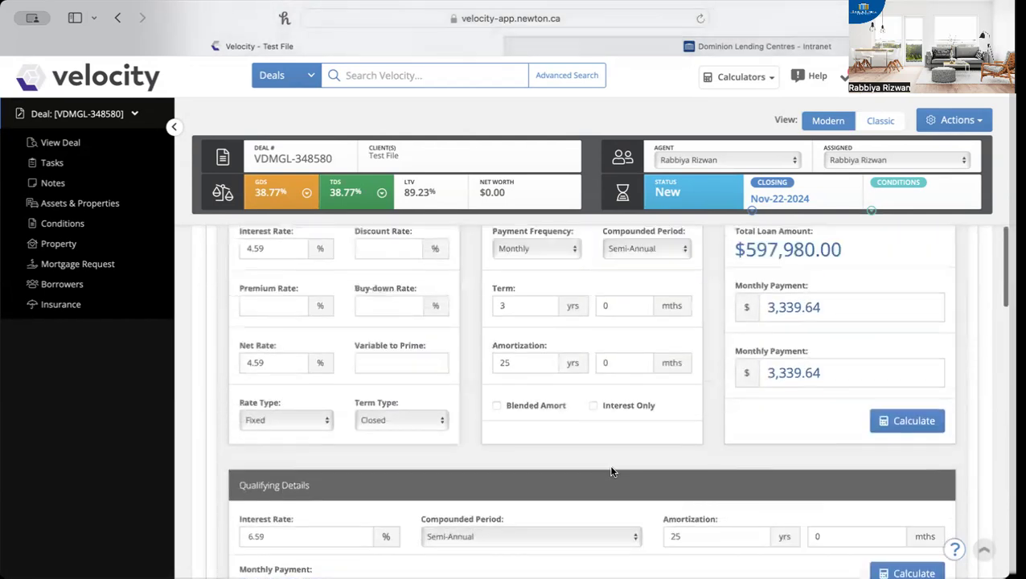
{"action": "scroll", "coordinate": [609, 464], "scroll_direction": "up", "scroll_amount": 5}
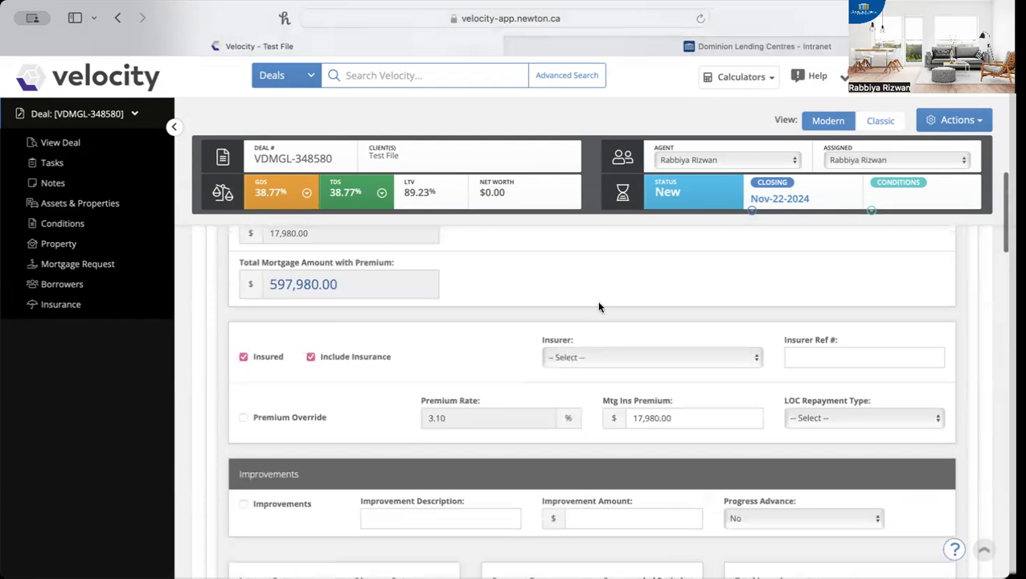
{"action": "scroll", "coordinate": [419, 489], "scroll_direction": "down", "scroll_amount": 5}
{"action": "scroll", "coordinate": [419, 489], "scroll_direction": "down", "scroll_amount": 10}
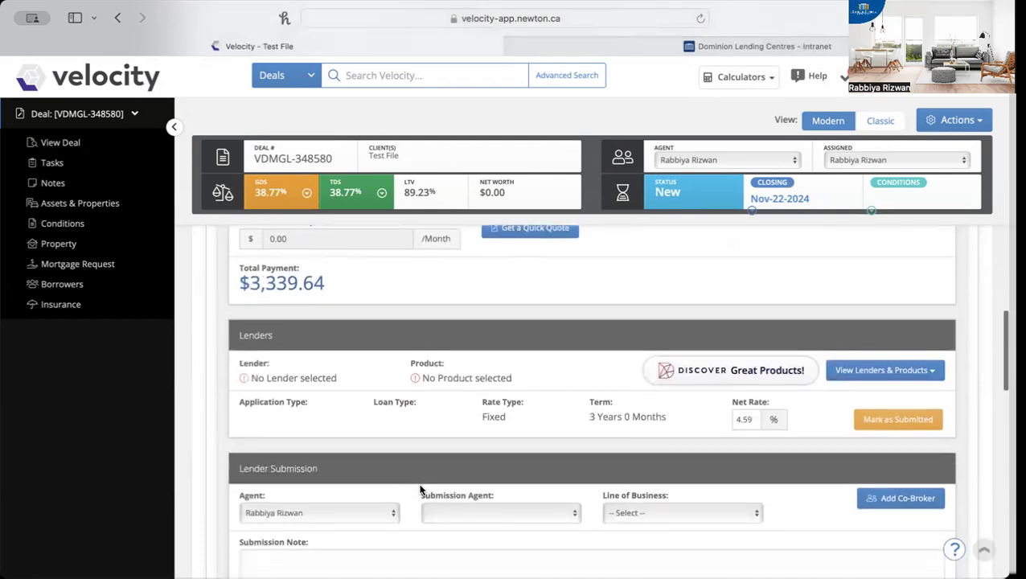
{"action": "scroll", "coordinate": [420, 489], "scroll_direction": "down", "scroll_amount": 1}
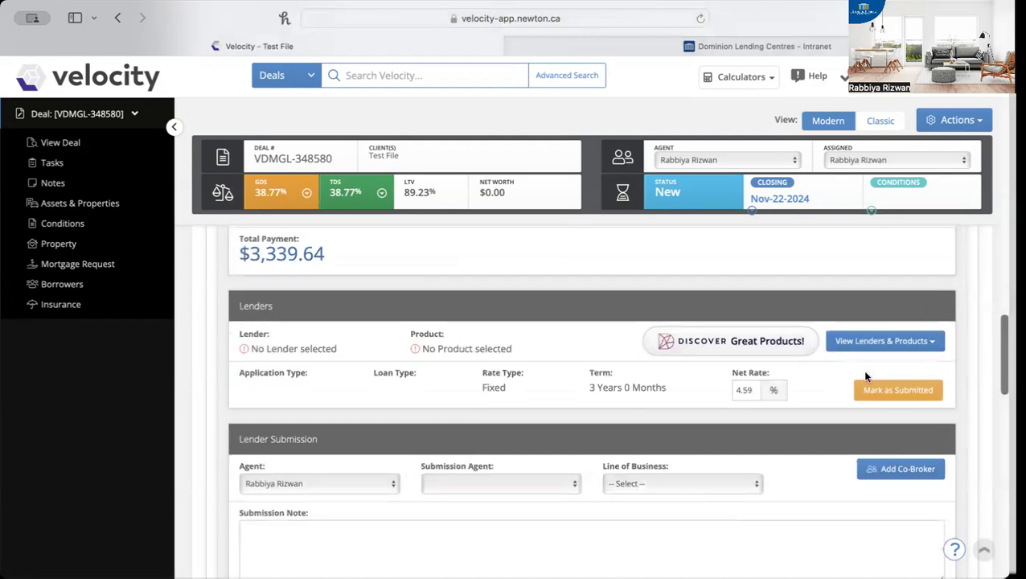
{"action": "scroll", "coordinate": [837, 554], "scroll_direction": "down", "scroll_amount": 2}
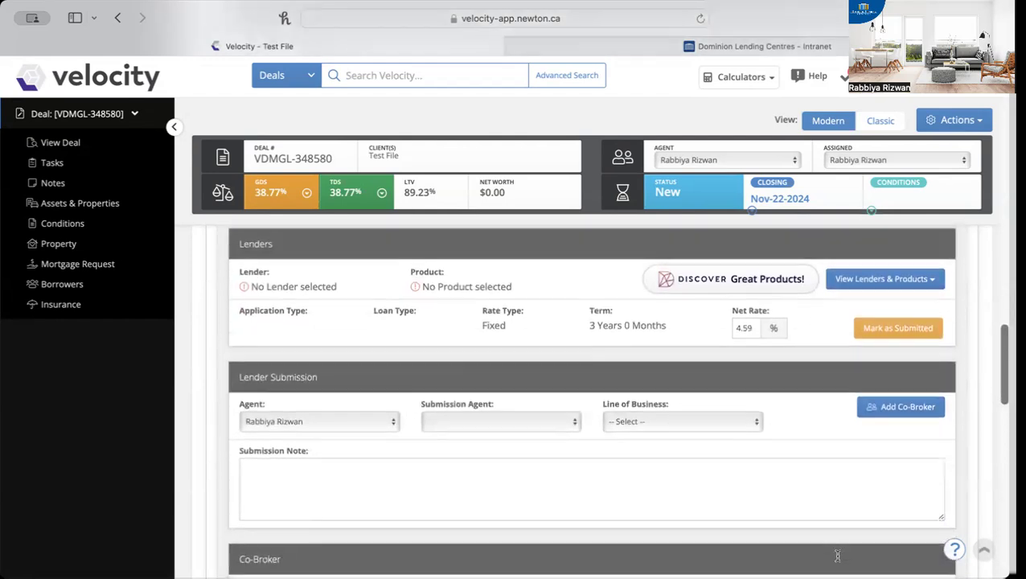
Start adding a co-broker to the mortgage request and search for the co-broker by first and last name
{"action": "left_click", "coordinate": [908, 407]}
{"action": "left_click", "coordinate": [704, 183]}
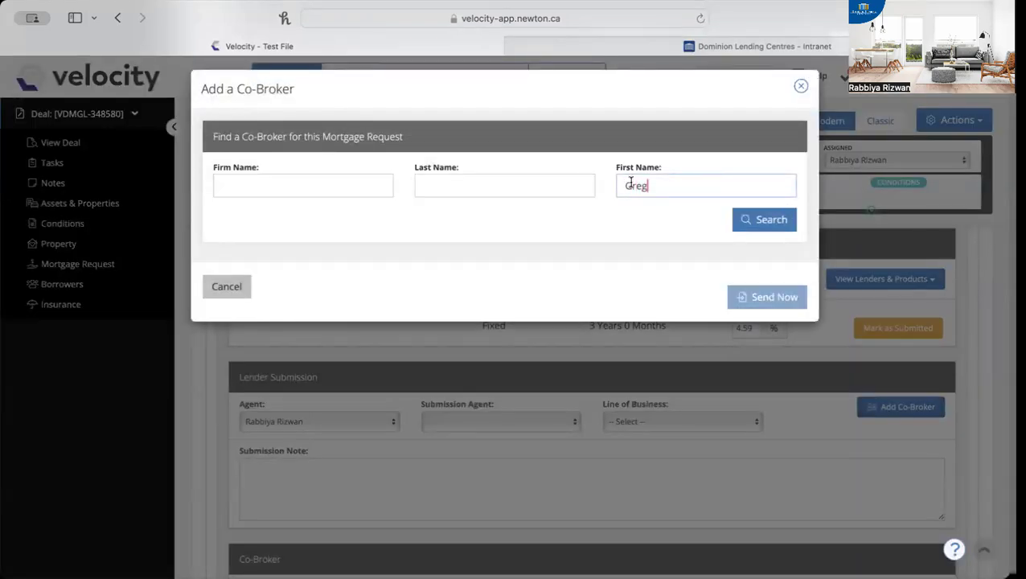
{"action": "left_click", "coordinate": [573, 185]}
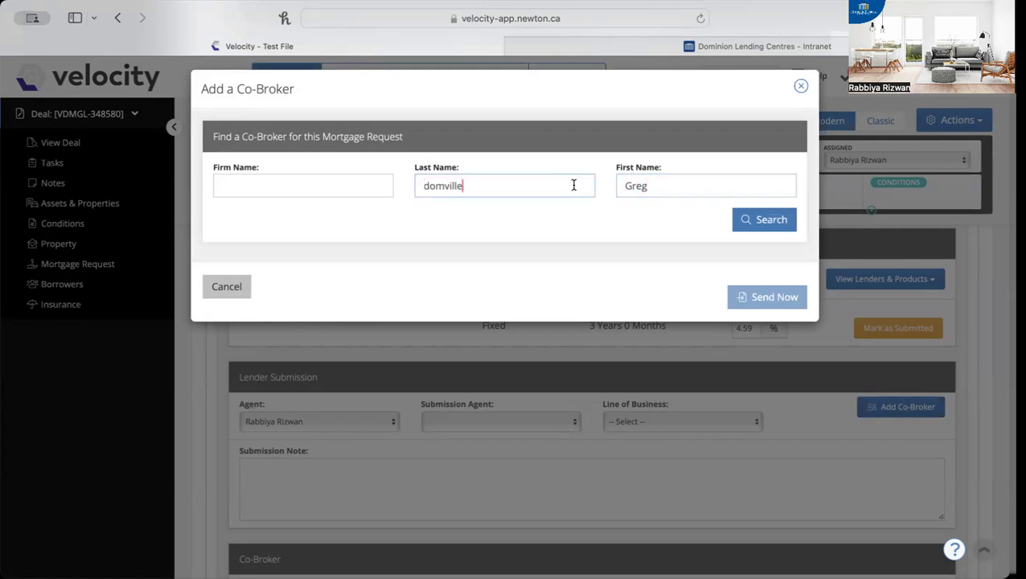
{"action": "left_click", "coordinate": [774, 221]}
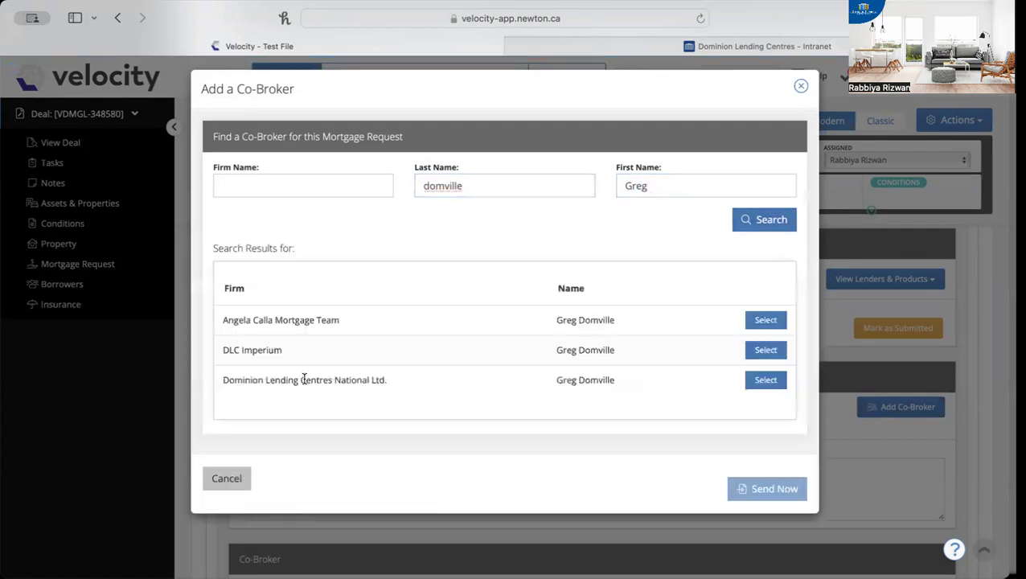
Select the Dominion Lending Centres National Ltd. co-broker, try a Referral commission with a 359 fee, and close without sending
{"action": "triple_click", "coordinate": [254, 379]}
{"action": "left_click_drag", "start_coordinate": [632, 365], "coordinate": [630, 381]}
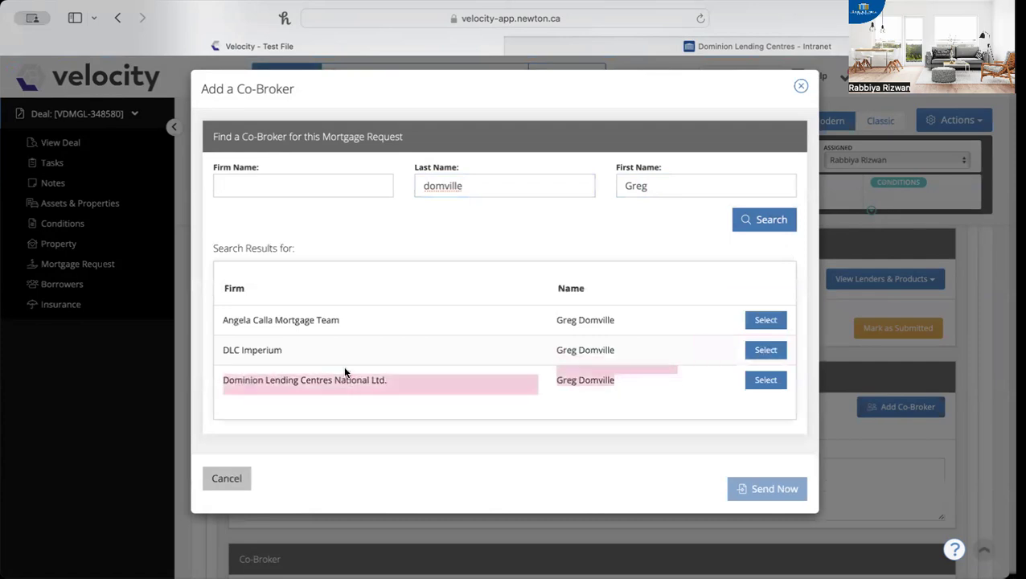
{"action": "left_click", "coordinate": [768, 382]}
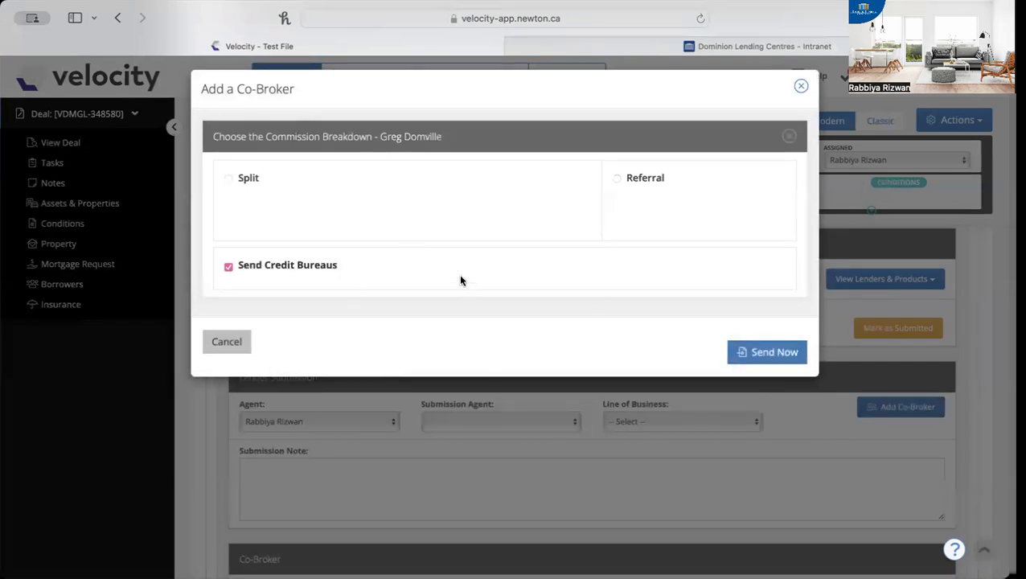
{"action": "left_click", "coordinate": [617, 178]}
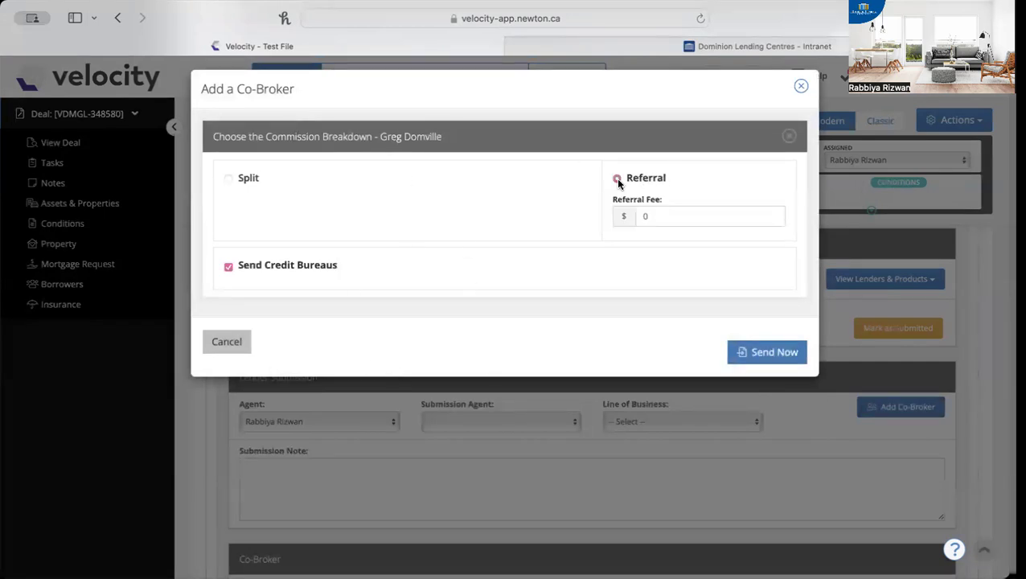
{"action": "left_click", "coordinate": [665, 215]}
{"action": "type", "text": "359"}
{"action": "left_click", "coordinate": [668, 262]}
{"action": "left_click", "coordinate": [800, 86]}
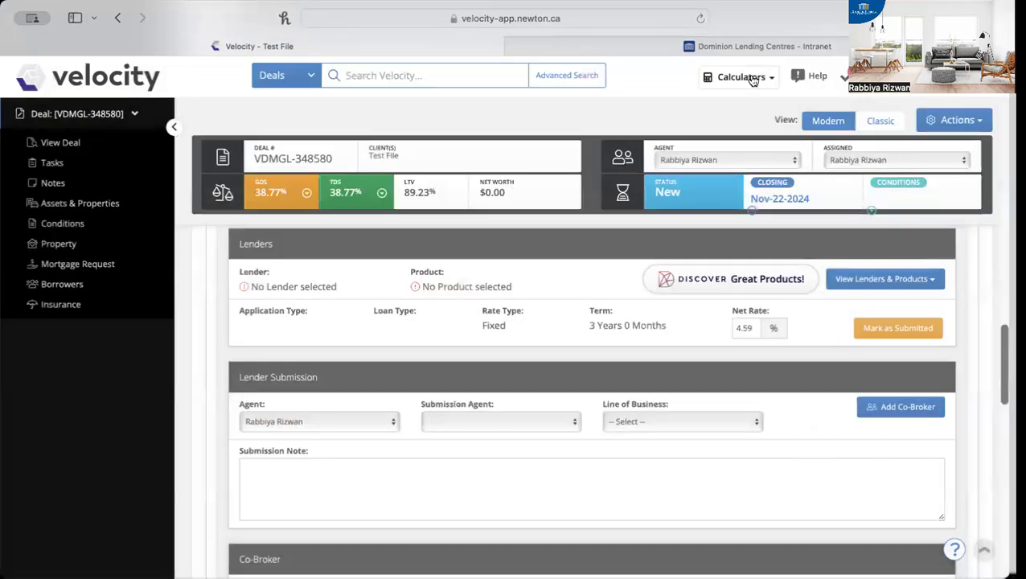
Switch to the Dominion Lending Centres intranet and open the Access Desk portal at its Application Details form
{"action": "left_click", "coordinate": [738, 46]}
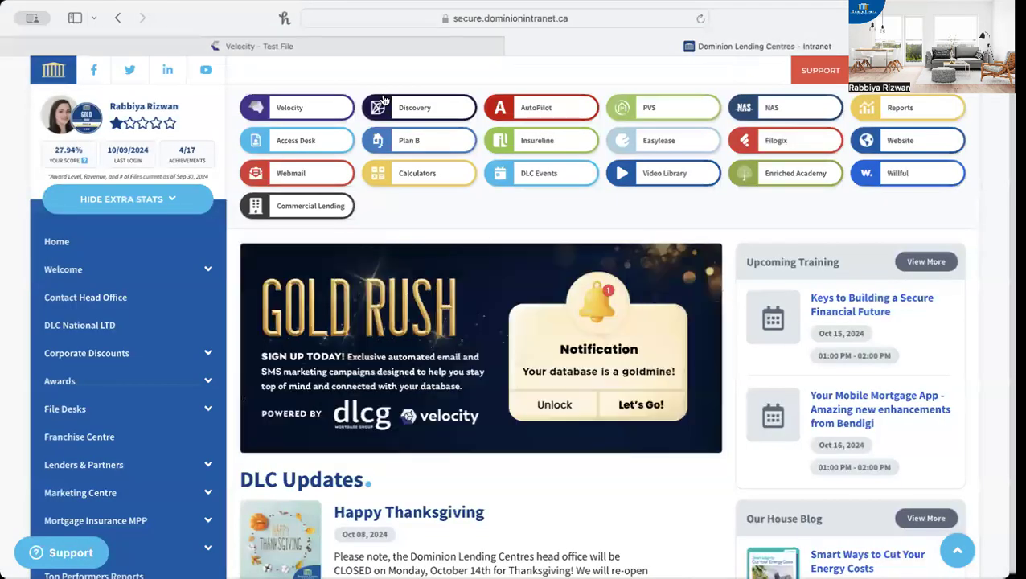
{"action": "left_click", "coordinate": [313, 145]}
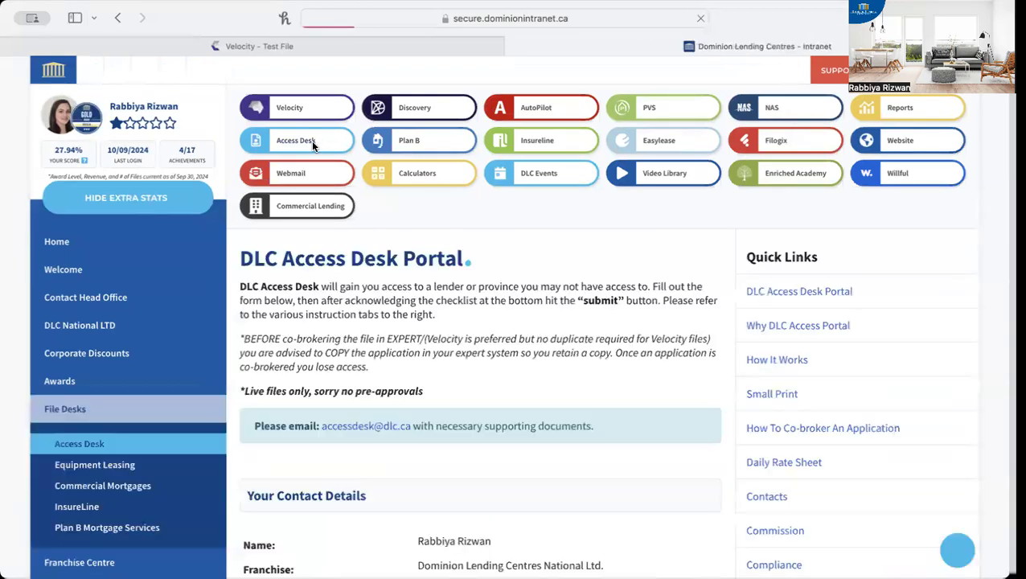
{"action": "scroll", "coordinate": [452, 322], "scroll_direction": "down", "scroll_amount": 10}
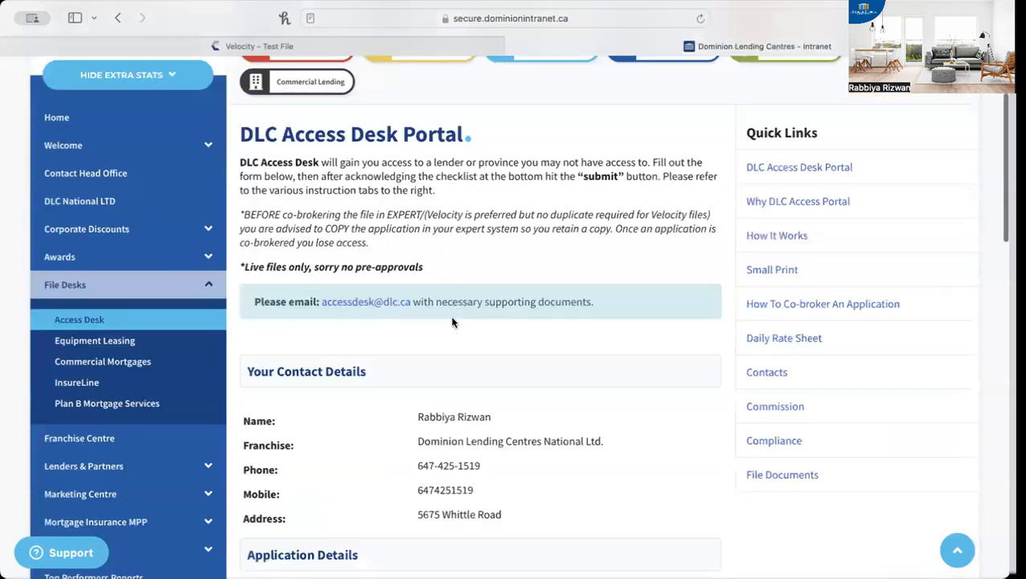
{"action": "scroll", "coordinate": [452, 322], "scroll_direction": "down", "scroll_amount": 2}
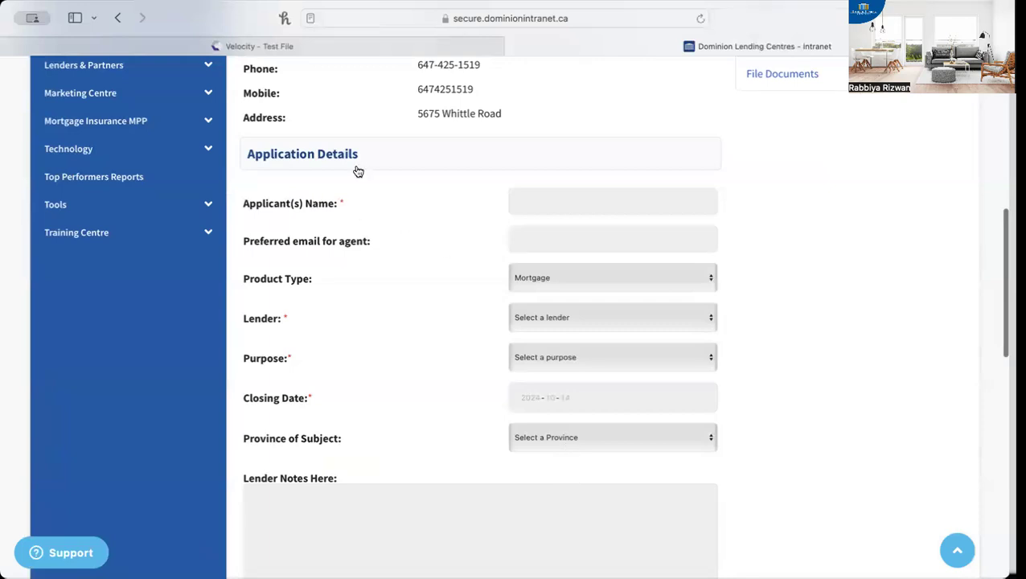
Enter "test file" as the applicant name and fill in the agent's preferred email
{"action": "left_click", "coordinate": [579, 202]}
{"action": "type", "text": "test fil"}
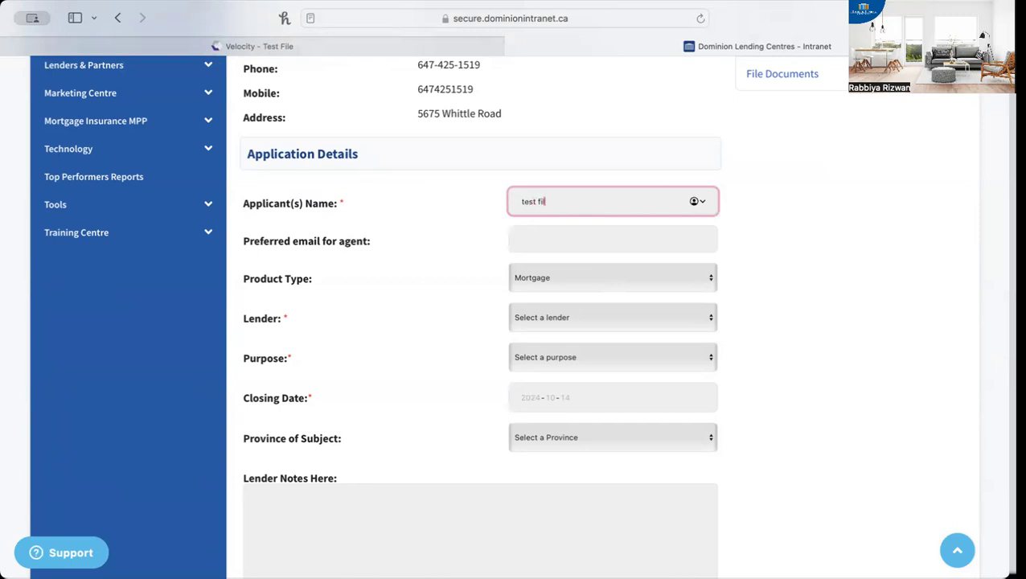
{"action": "type", "text": "e"}
{"action": "left_click", "coordinate": [546, 236]}
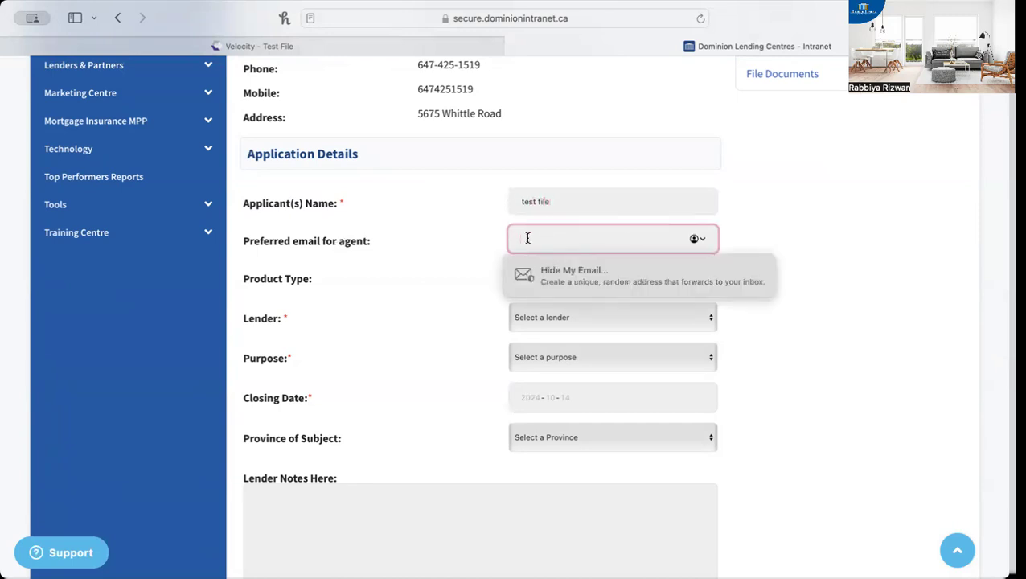
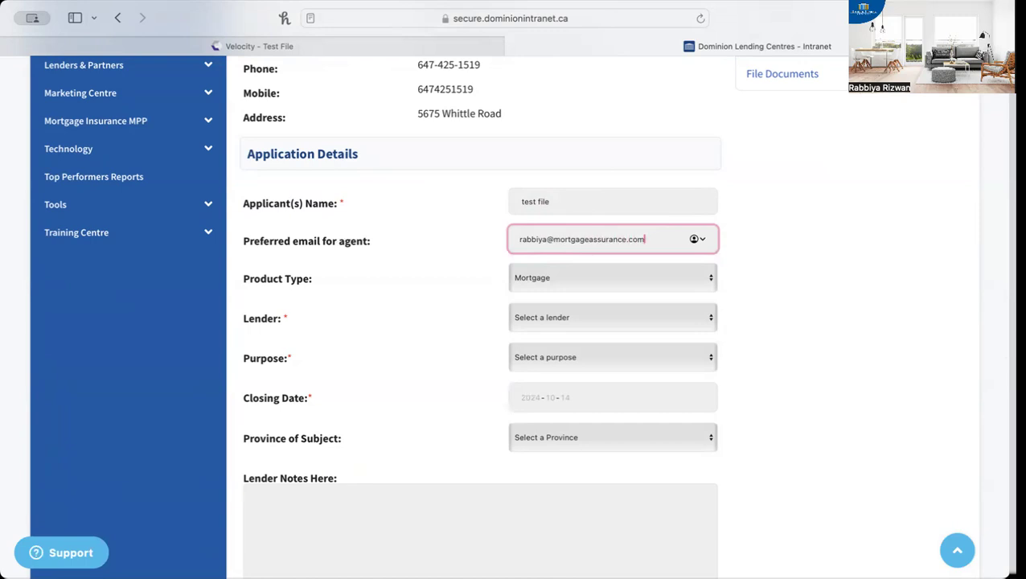
Keep Mortgage as the product type and choose Merix as the lender
{"action": "left_click", "coordinate": [561, 277]}
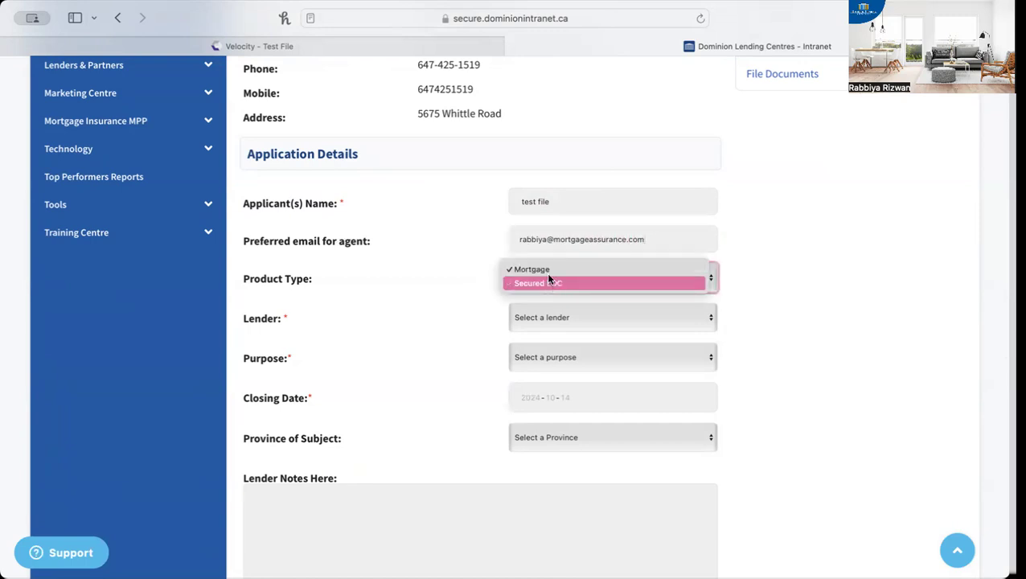
{"action": "left_click", "coordinate": [542, 272]}
{"action": "left_click", "coordinate": [546, 314]}
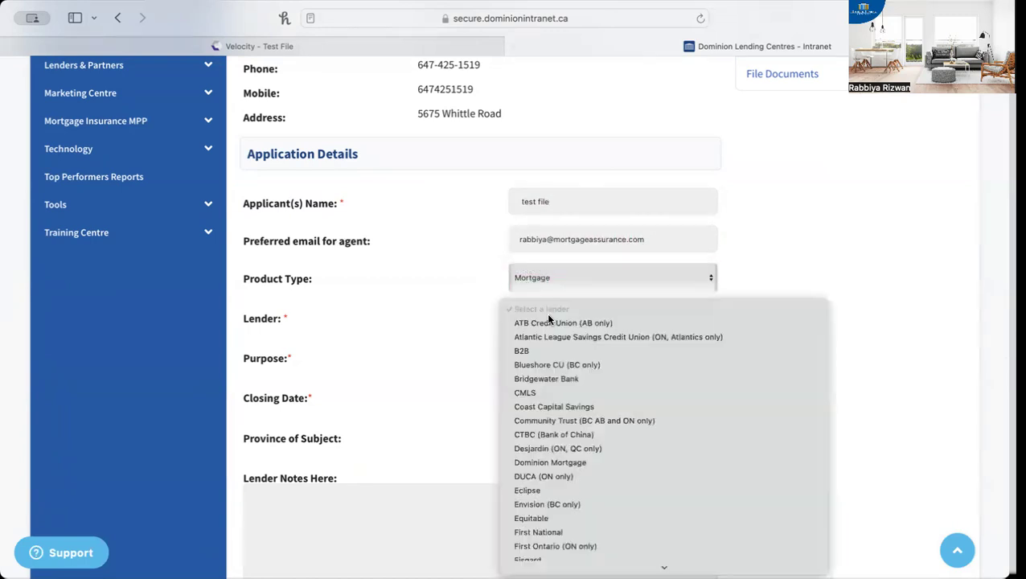
{"action": "scroll", "coordinate": [548, 475], "scroll_direction": "down", "scroll_amount": 5}
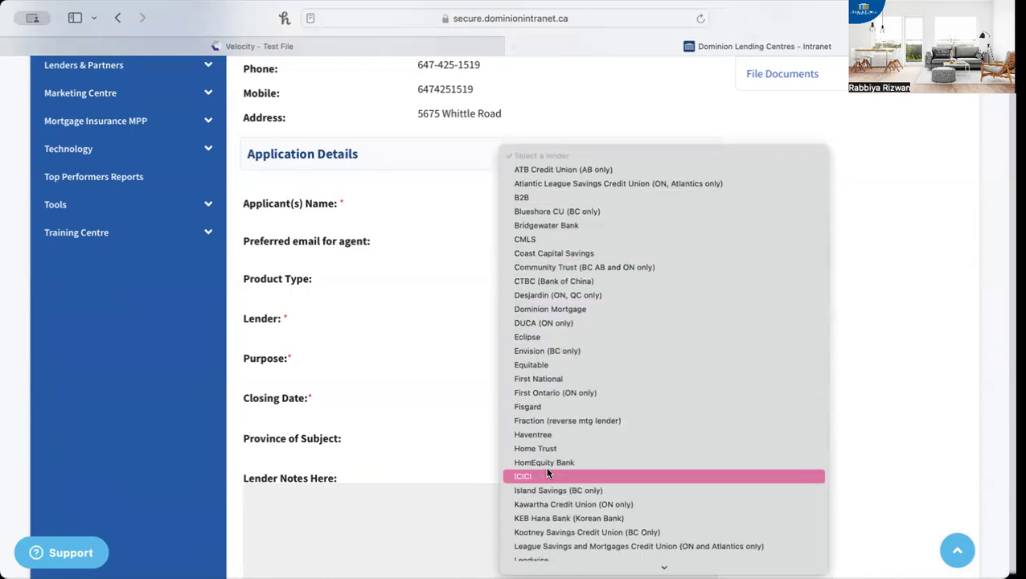
{"action": "scroll", "coordinate": [548, 475], "scroll_direction": "down", "scroll_amount": 3}
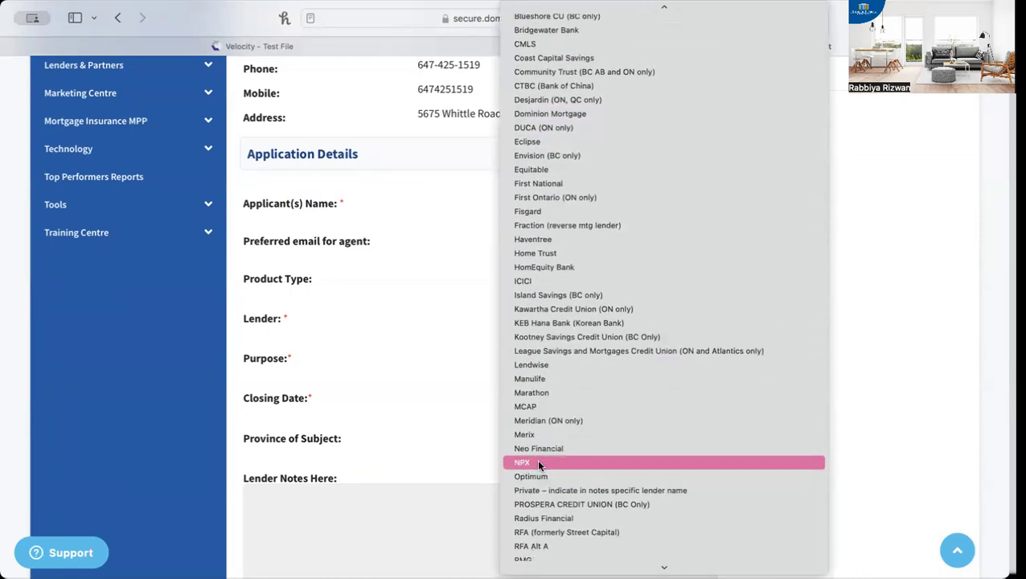
{"action": "left_click", "coordinate": [534, 434]}
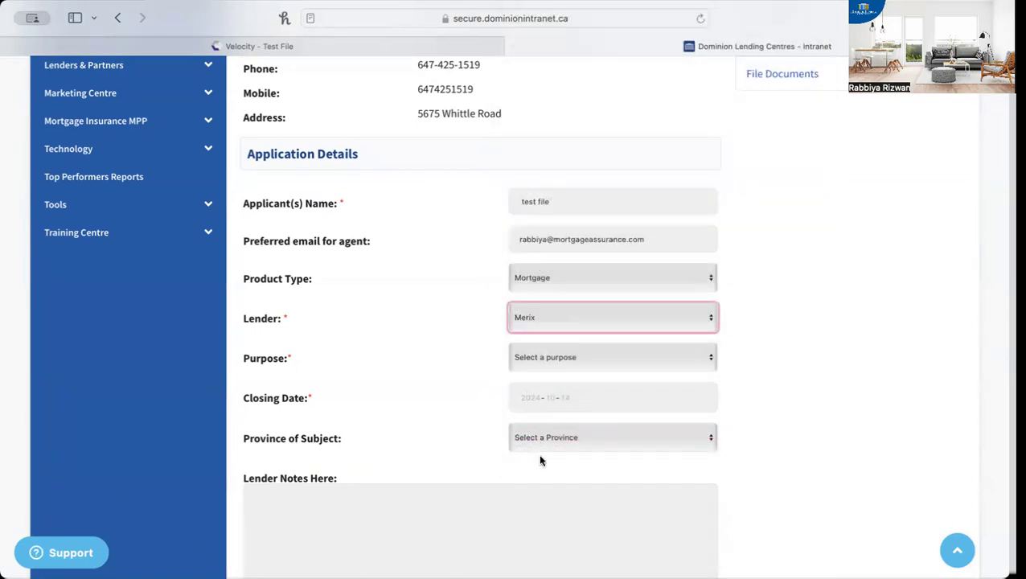
Set the application's purpose to Purchase and mark it as having no waiver date
{"action": "left_click", "coordinate": [557, 364]}
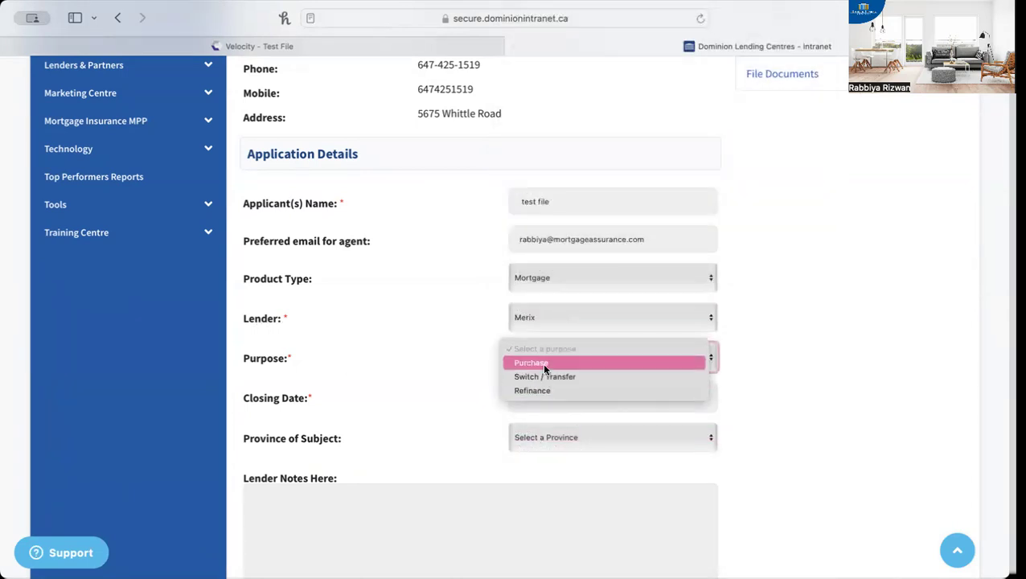
{"action": "left_click", "coordinate": [544, 367]}
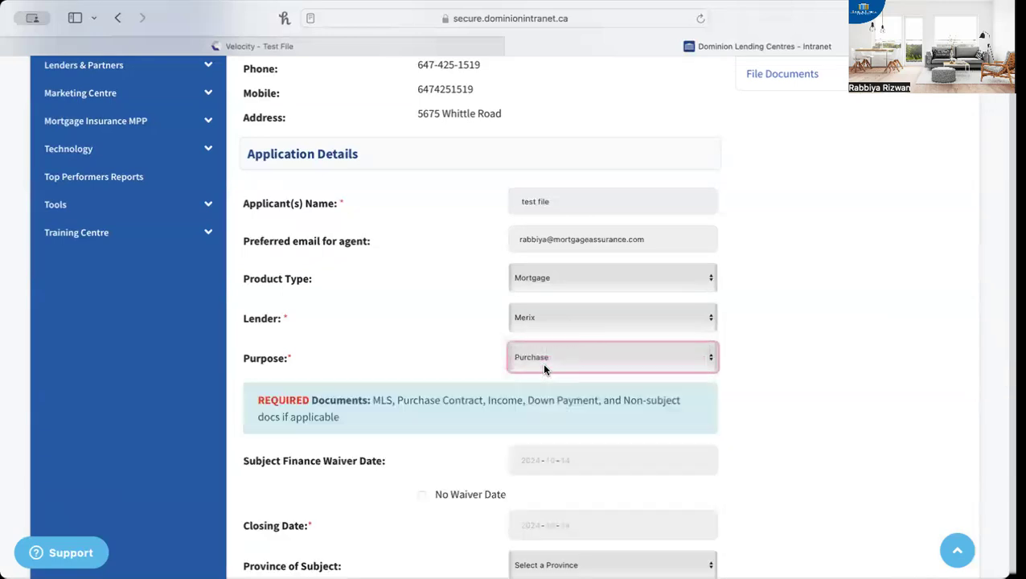
{"action": "scroll", "coordinate": [400, 530], "scroll_direction": "down", "scroll_amount": 2}
{"action": "scroll", "coordinate": [400, 530], "scroll_direction": "down", "scroll_amount": 1}
{"action": "left_click", "coordinate": [575, 349]}
{"action": "left_click", "coordinate": [422, 376]}
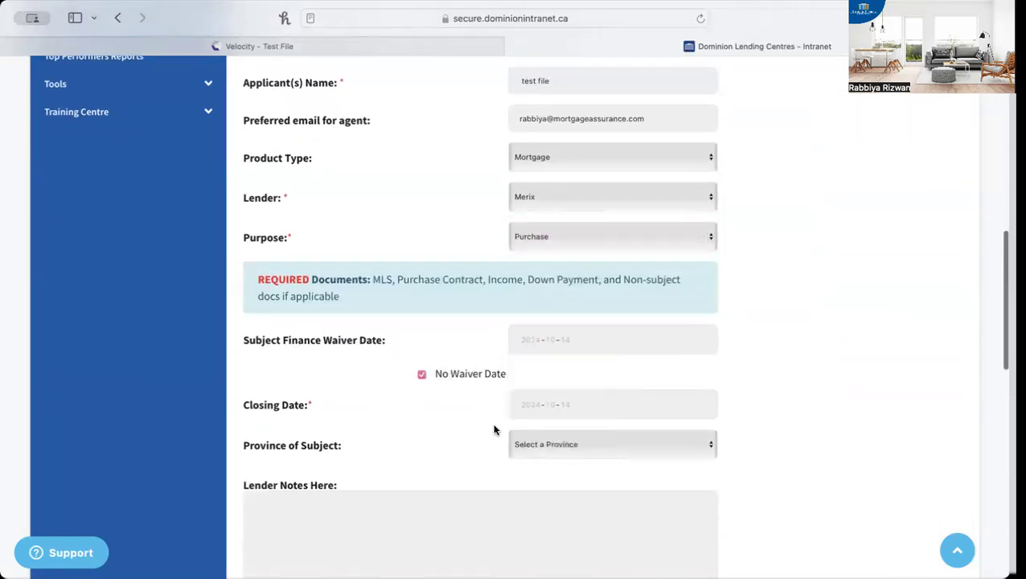
Set the closing date to 2024-10-24 and the province of subject to Alberta
{"action": "scroll", "coordinate": [494, 426], "scroll_direction": "down", "scroll_amount": 3}
{"action": "left_click", "coordinate": [553, 248]}
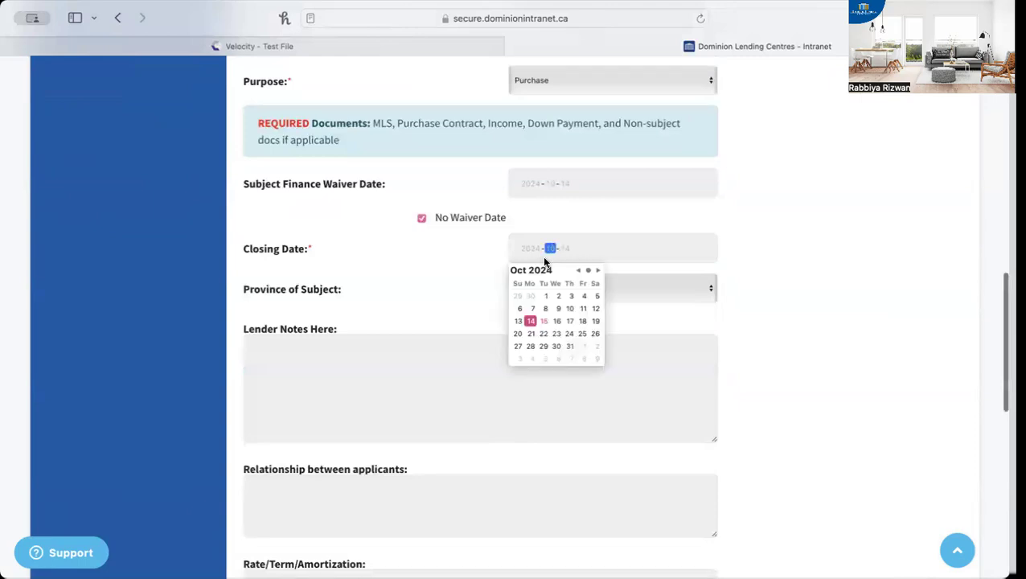
{"action": "left_click", "coordinate": [570, 334]}
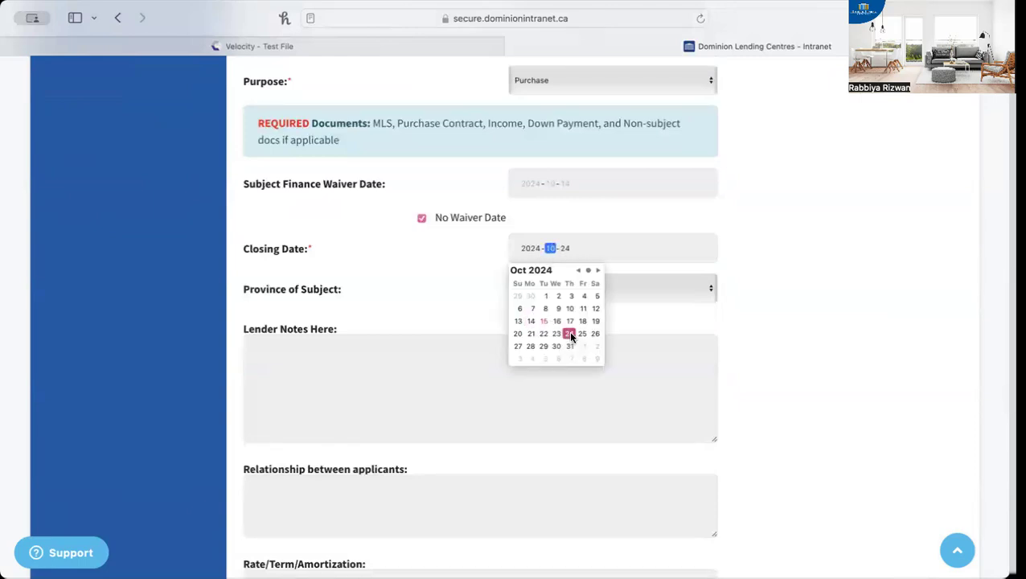
{"action": "left_click", "coordinate": [633, 365]}
{"action": "left_click", "coordinate": [612, 288]}
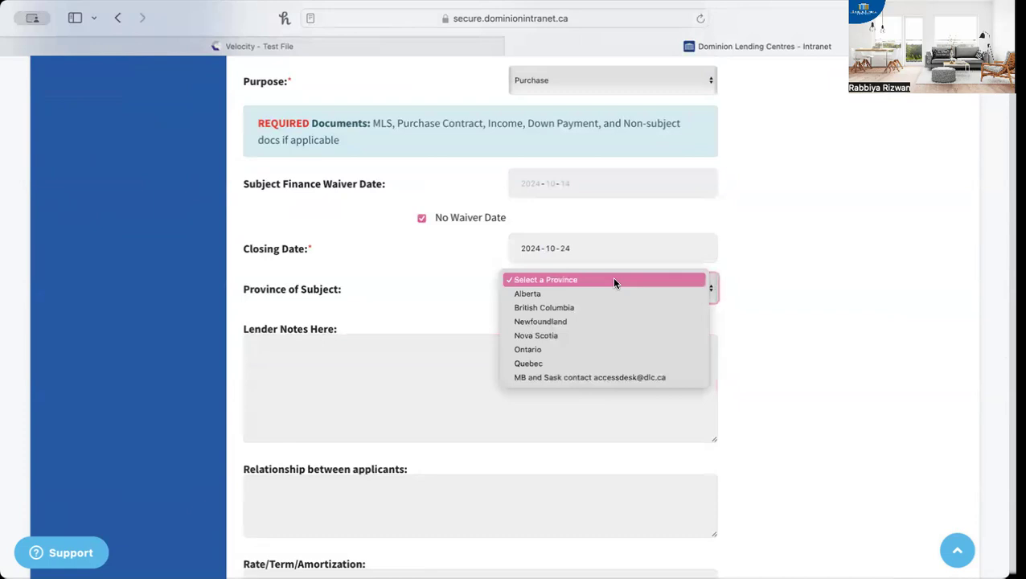
{"action": "left_click", "coordinate": [541, 294]}
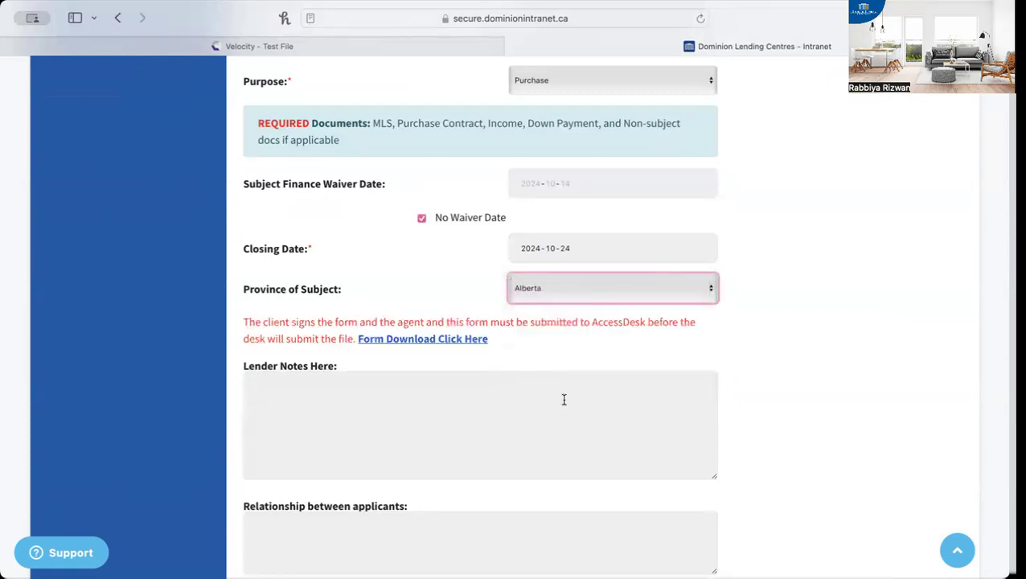
Open the Lender Notes field for entry and switch back to the Velocity deal's Lender Submission section
{"action": "scroll", "coordinate": [475, 438], "scroll_direction": "down", "scroll_amount": 2}
{"action": "left_click", "coordinate": [332, 319]}
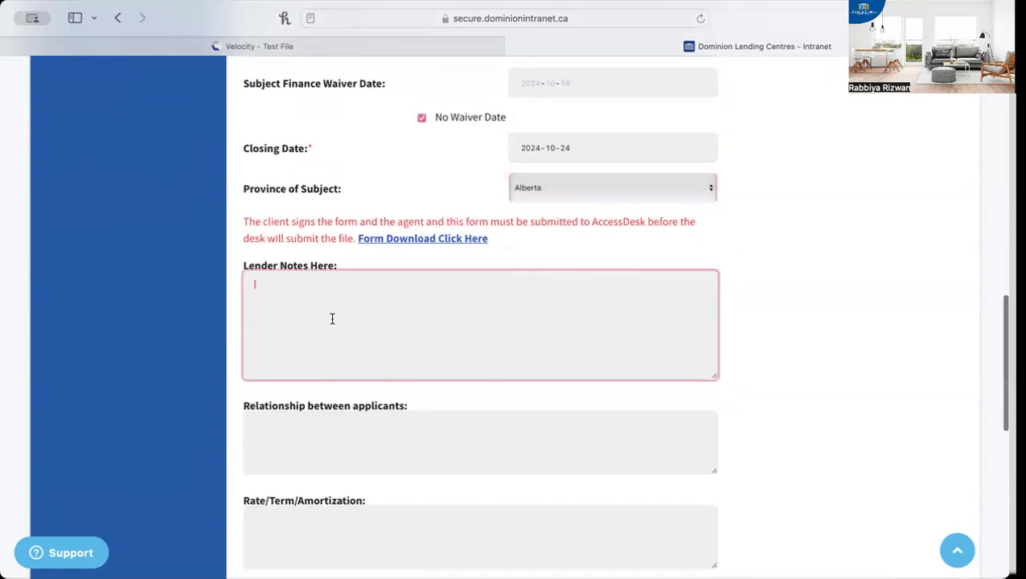
{"action": "left_click", "coordinate": [387, 44]}
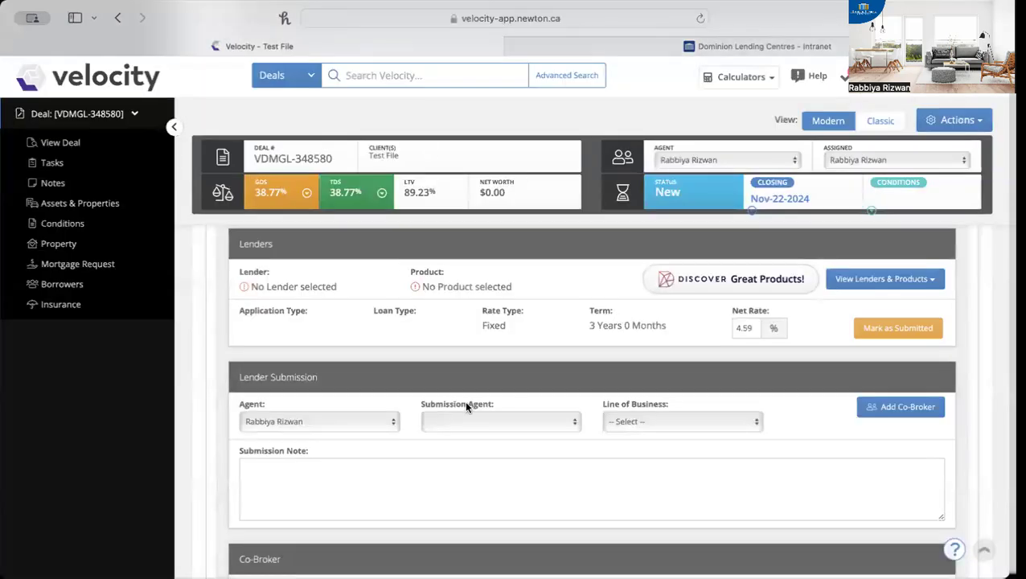
Switch back to the Access Desk form on the intranet and enter "n/a" for the relationship between applicants
{"action": "scroll", "coordinate": [370, 407], "scroll_direction": "down", "scroll_amount": 2}
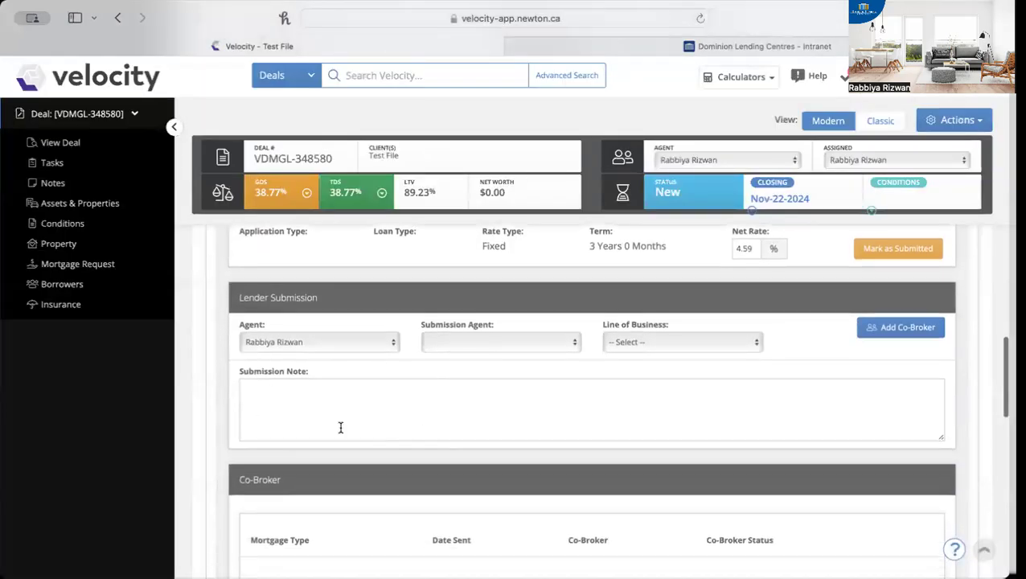
{"action": "left_click", "coordinate": [778, 42]}
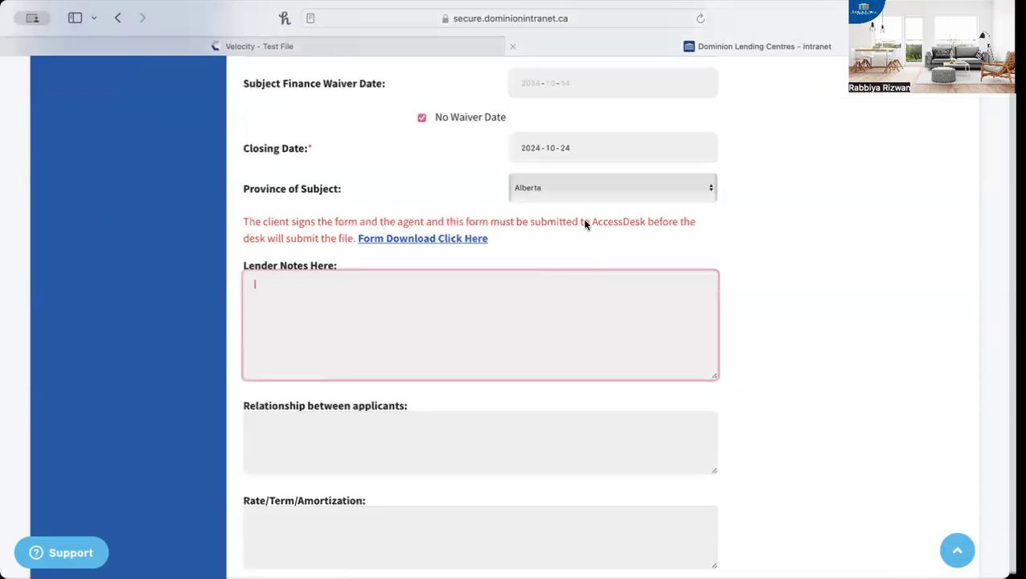
{"action": "scroll", "coordinate": [320, 319], "scroll_direction": "down", "scroll_amount": 3}
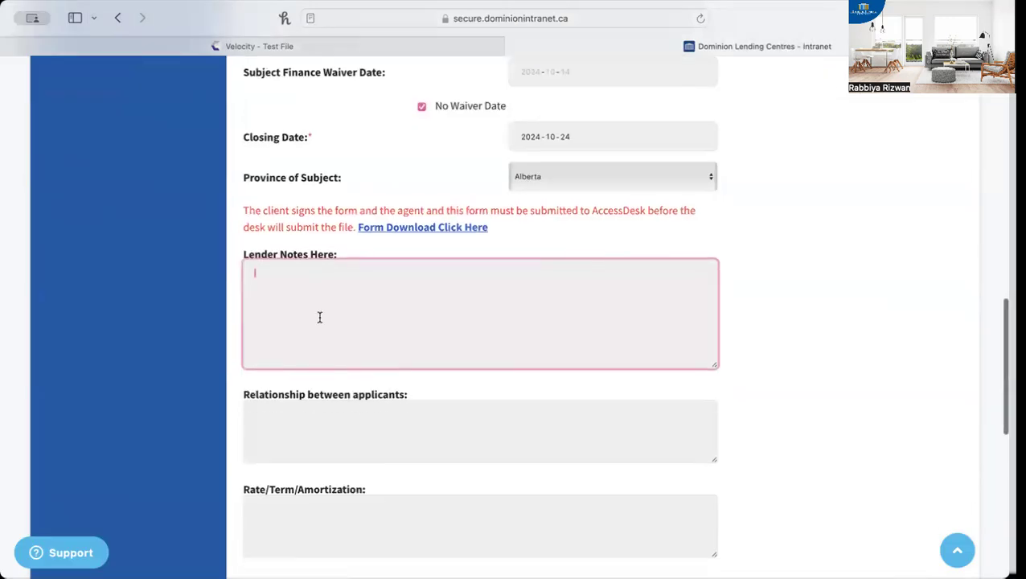
{"action": "left_click", "coordinate": [319, 316]}
{"action": "type", "text": "n/a"}
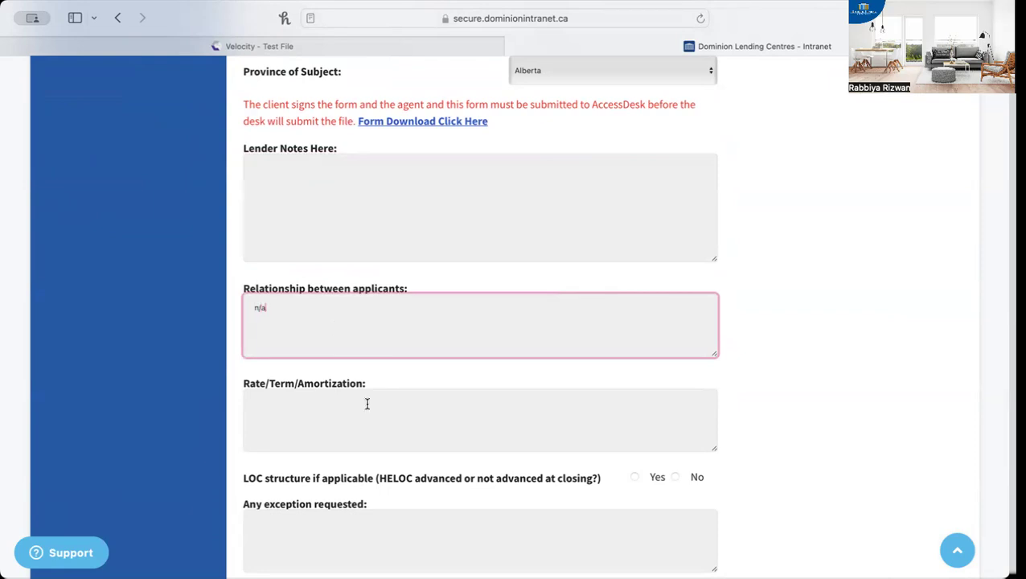
Enter "4.74%/3yrs/30yrs" as the Rate/Term/Amortization
{"action": "scroll", "coordinate": [367, 404], "scroll_direction": "down", "scroll_amount": 2}
{"action": "left_click", "coordinate": [349, 386]}
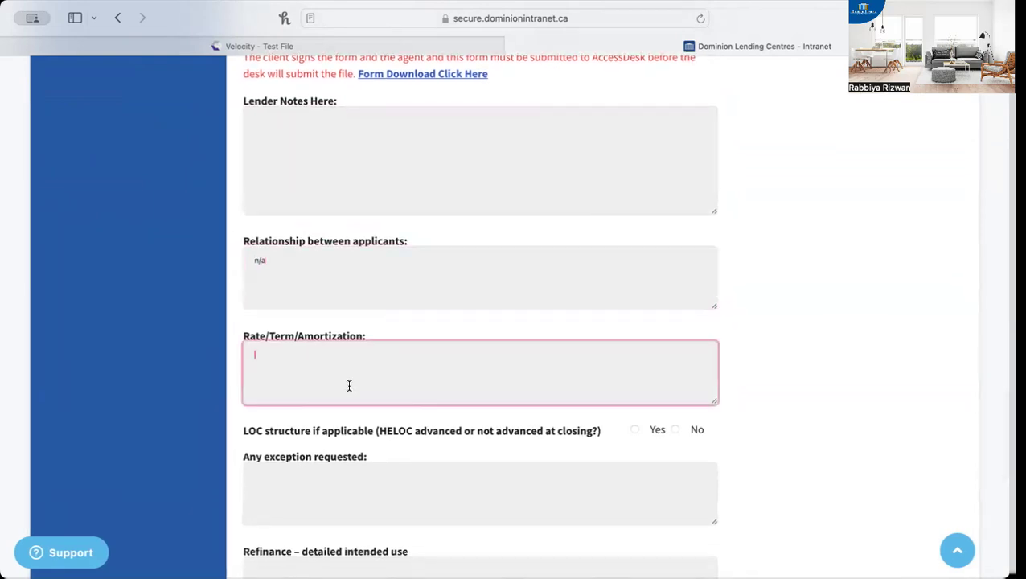
{"action": "type", "text": "4.74%"}
{"action": "left_click", "coordinate": [300, 355]}
{"action": "key", "text": "BackSpace"}
{"action": "type", "text": "/3yrs/30yrs"}
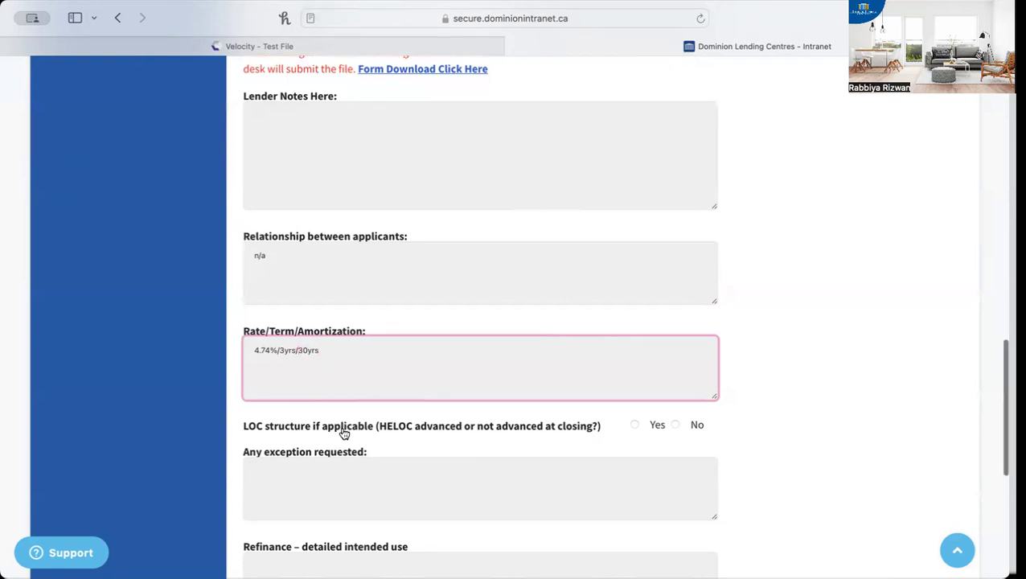
Answer No for the LOC structure and enter "seeking exceptions on ratios due to Low LTV." as the exception requested
{"action": "scroll", "coordinate": [342, 432], "scroll_direction": "down", "scroll_amount": 2}
{"action": "left_click", "coordinate": [674, 291]}
{"action": "scroll", "coordinate": [504, 346], "scroll_direction": "down", "scroll_amount": 1}
{"action": "left_click", "coordinate": [467, 329]}
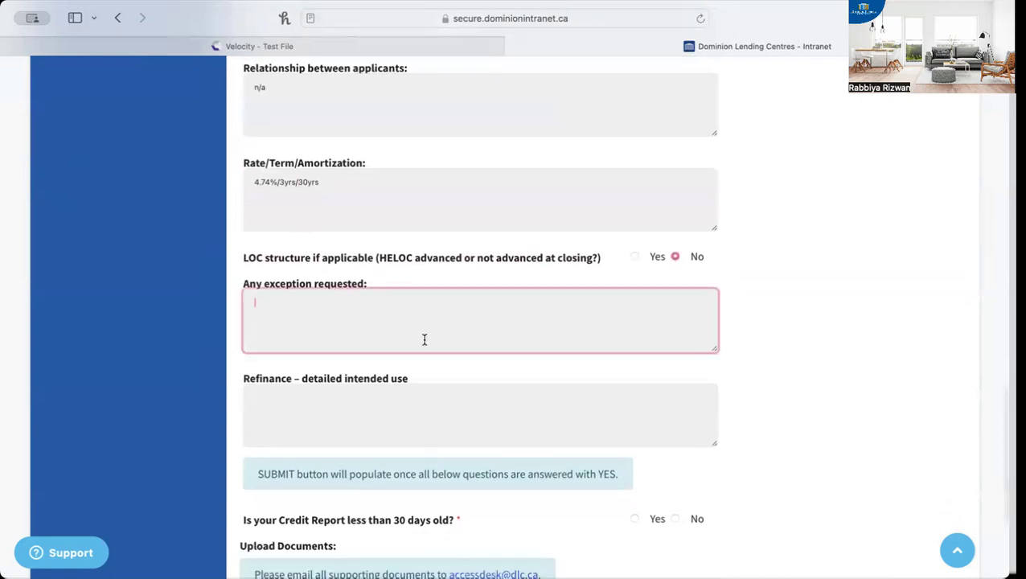
{"action": "type", "text": "seeking"}
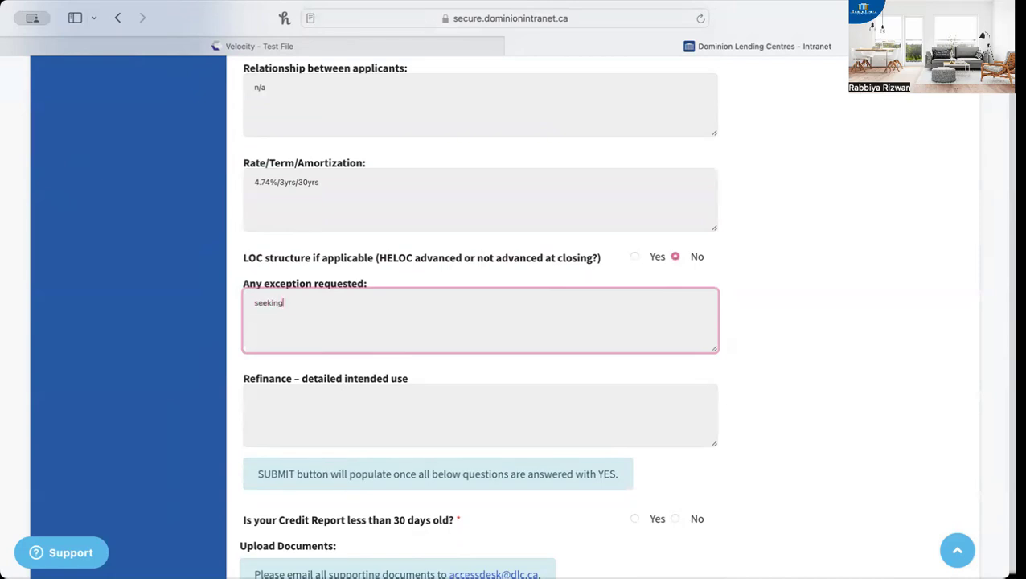
{"action": "type", "text": " exceptions on ratios due to Low LTV."}
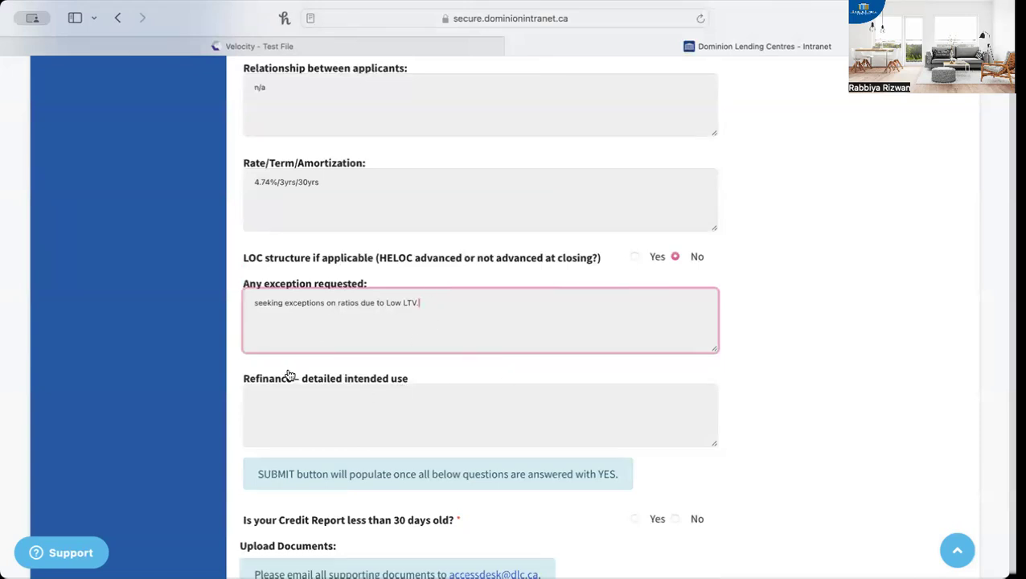
Leave the refinance use blank and answer Yes on credit report age, signed consent, $359 admin fee, 10-business-day broker-complete rule and fully validated file
{"action": "scroll", "coordinate": [646, 329], "scroll_direction": "down", "scroll_amount": 3}
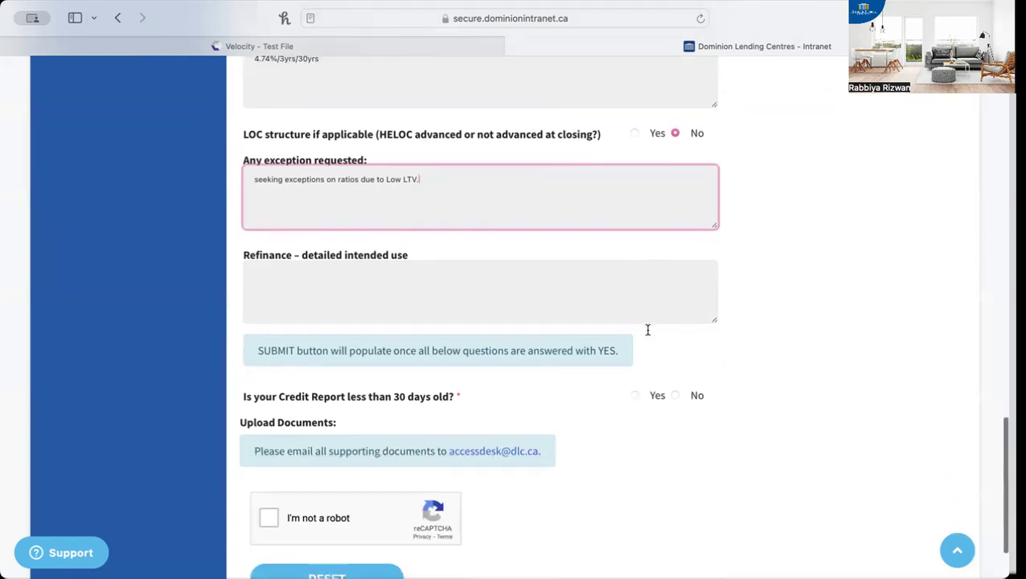
{"action": "left_click", "coordinate": [321, 301]}
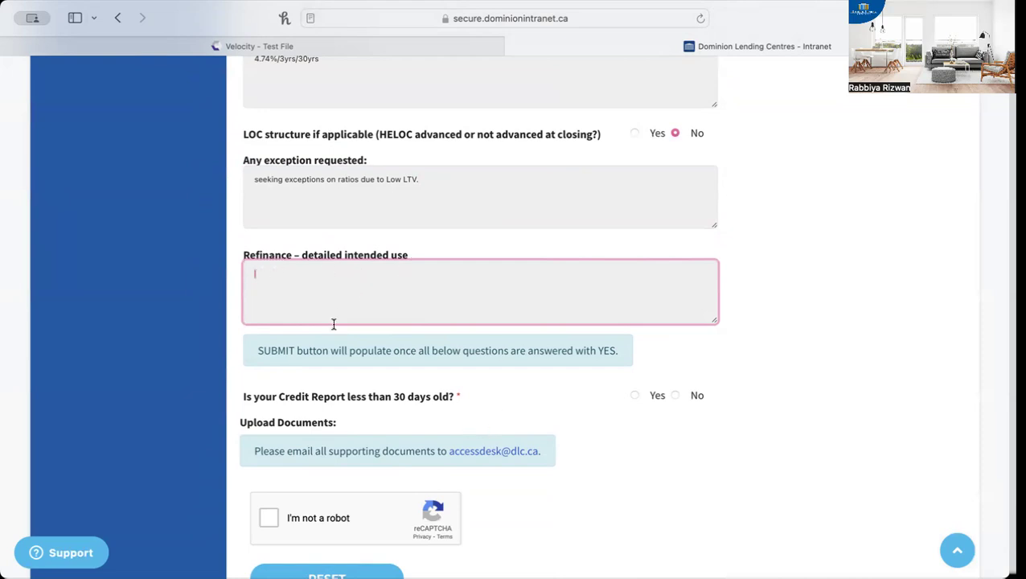
{"action": "scroll", "coordinate": [426, 467], "scroll_direction": "down", "scroll_amount": 3}
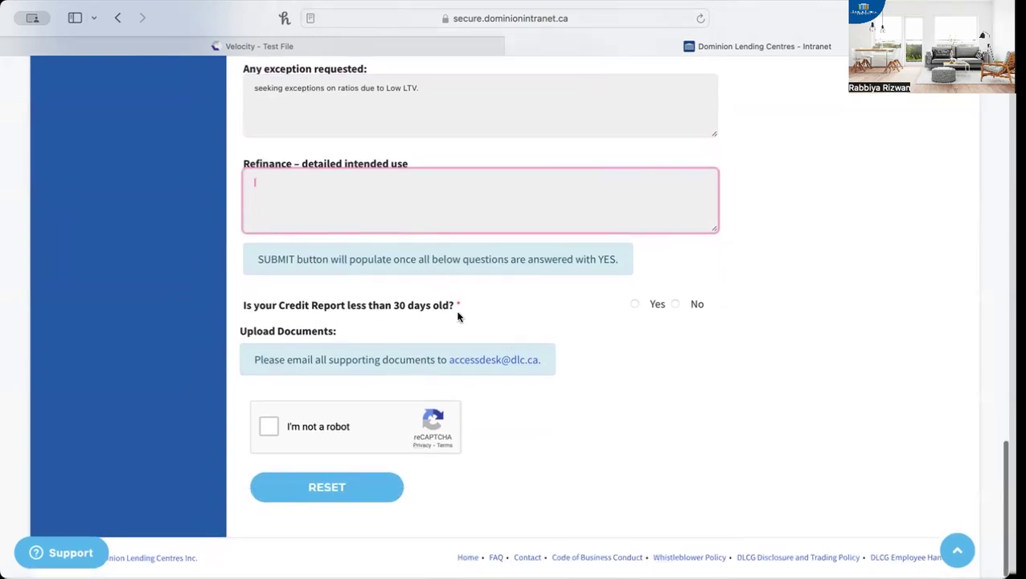
{"action": "left_click", "coordinate": [635, 304]}
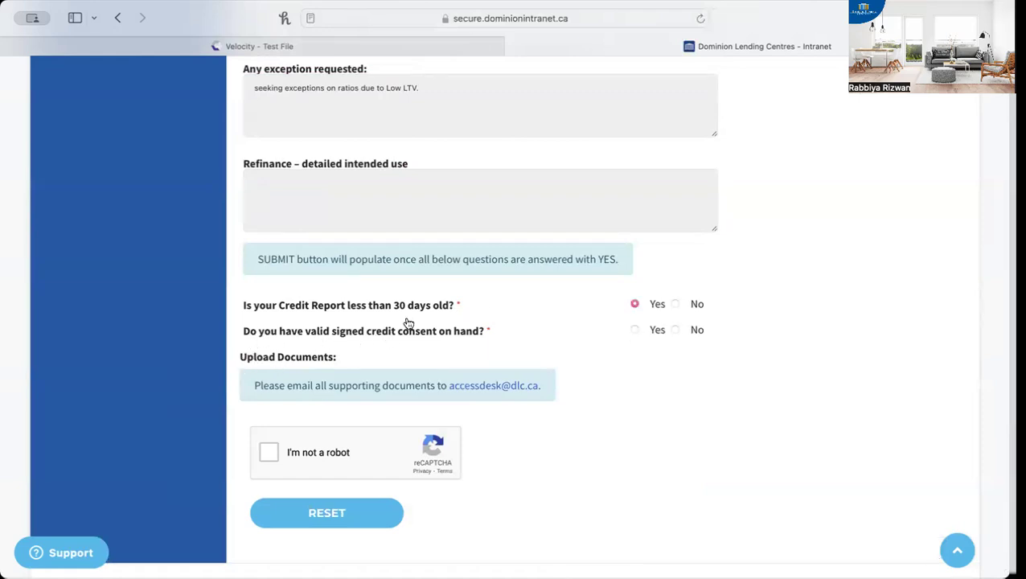
{"action": "left_click", "coordinate": [636, 331]}
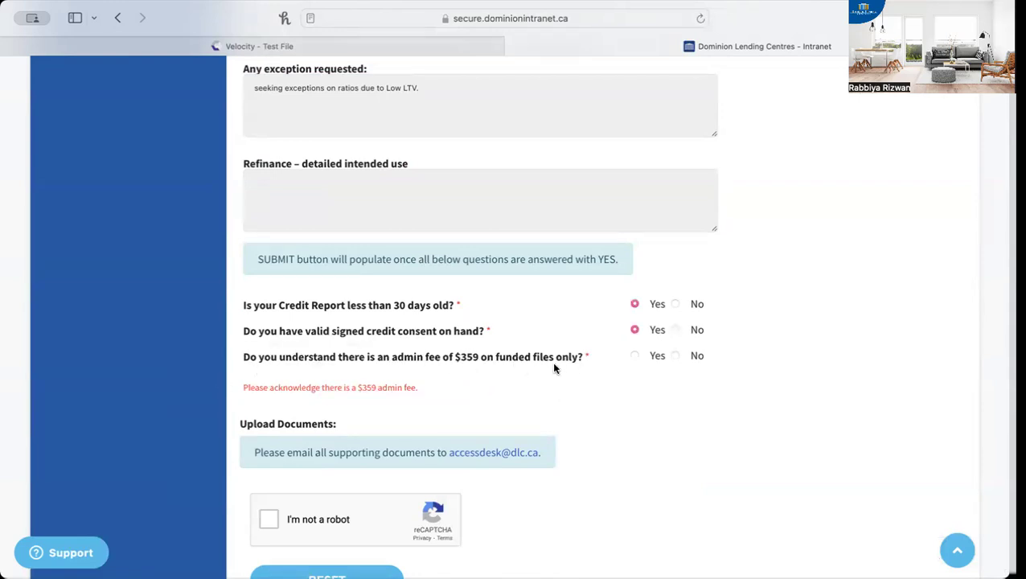
{"action": "left_click", "coordinate": [634, 356]}
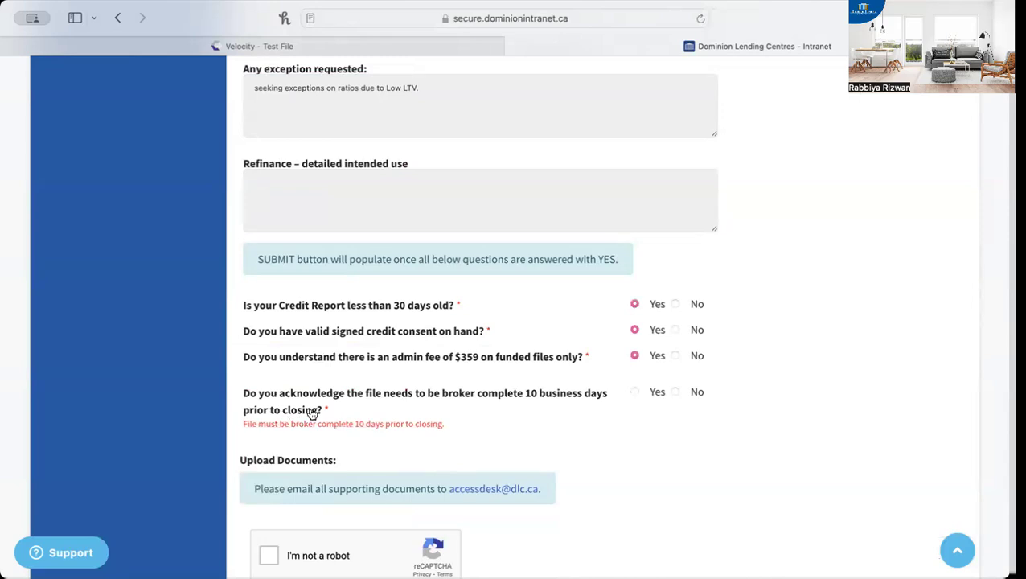
{"action": "left_click", "coordinate": [636, 393]}
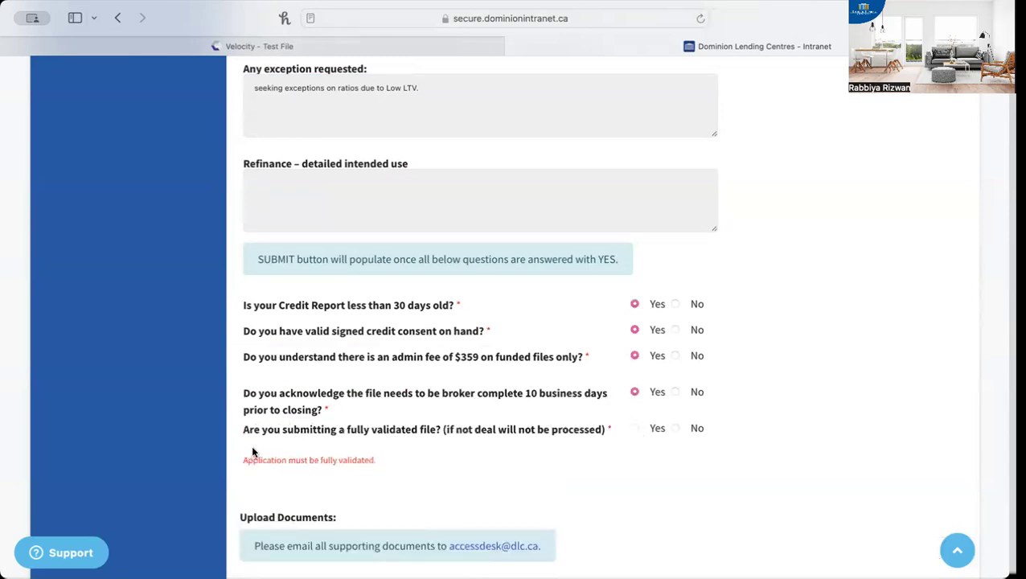
{"action": "left_click", "coordinate": [634, 429]}
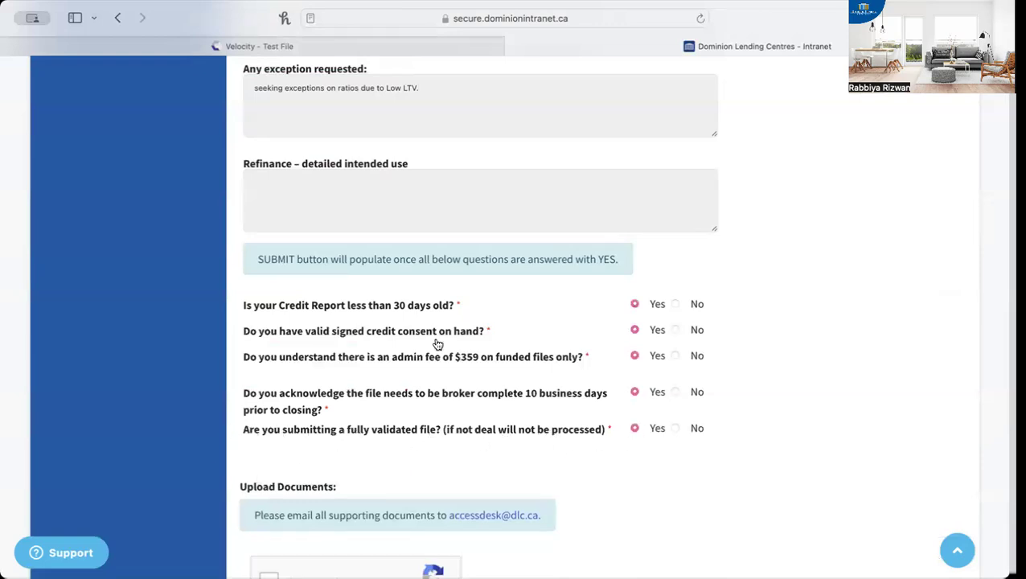
Switch to the Velocity deal and run Save + Validate on it
{"action": "left_click", "coordinate": [367, 46]}
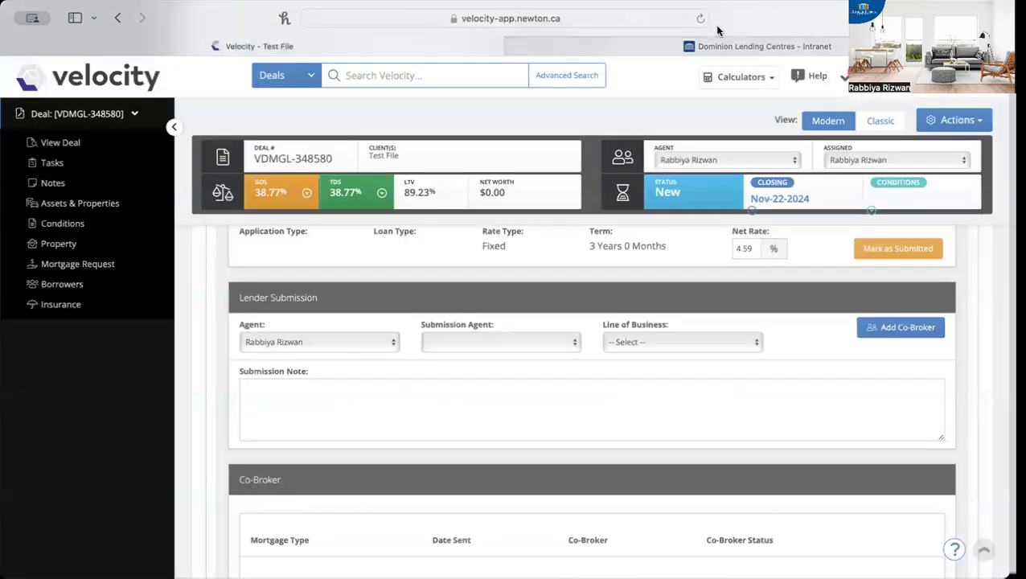
{"action": "left_click", "coordinate": [981, 124]}
{"action": "left_click", "coordinate": [981, 124]}
{"action": "left_click", "coordinate": [980, 125]}
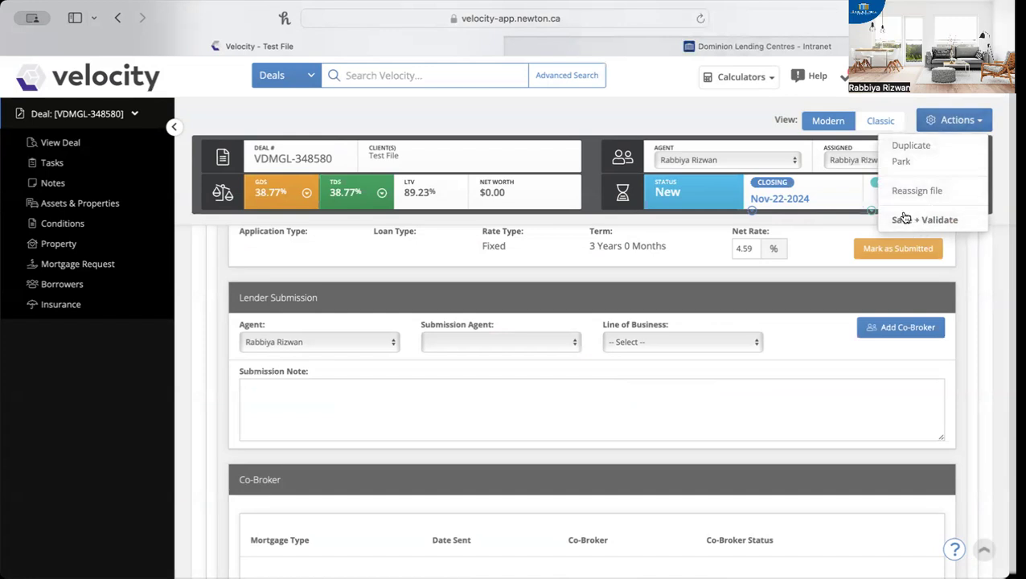
{"action": "left_click", "coordinate": [935, 221]}
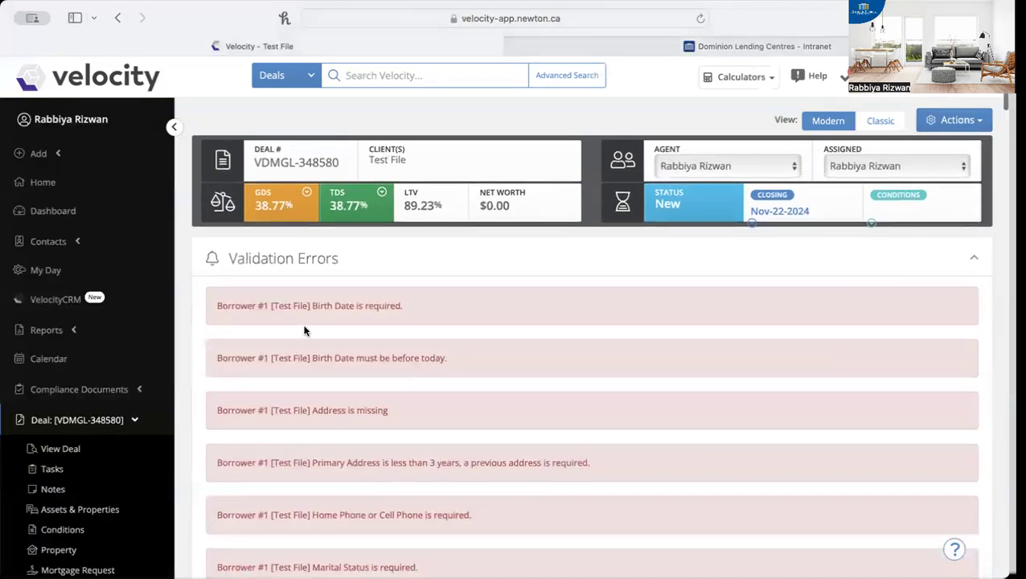
Review the deal's validation errors, go to the borrower field behind the required birth date error, and reopen the deal's action list
{"action": "scroll", "coordinate": [325, 375], "scroll_direction": "down", "scroll_amount": 5}
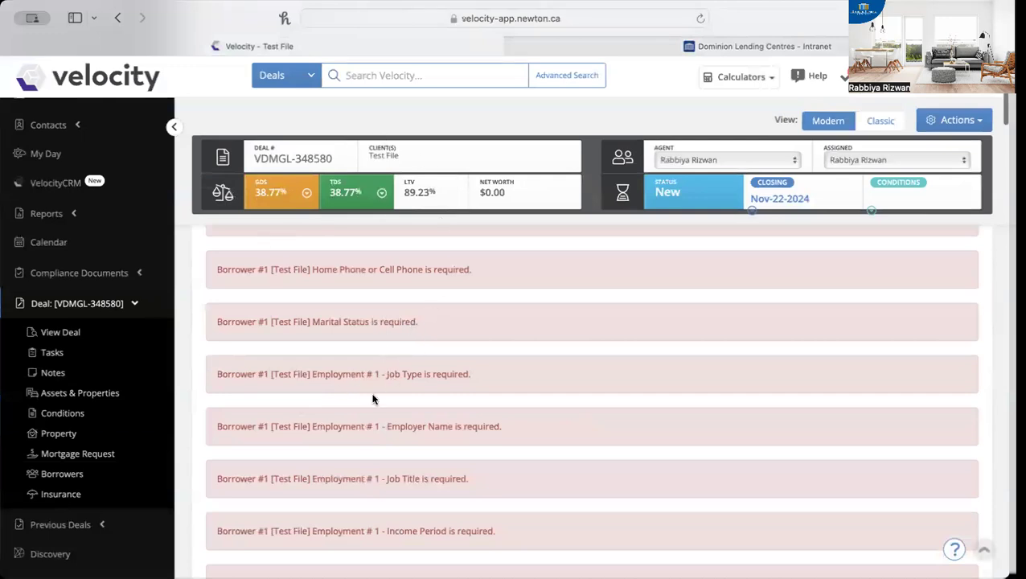
{"action": "scroll", "coordinate": [374, 399], "scroll_direction": "down", "scroll_amount": 1}
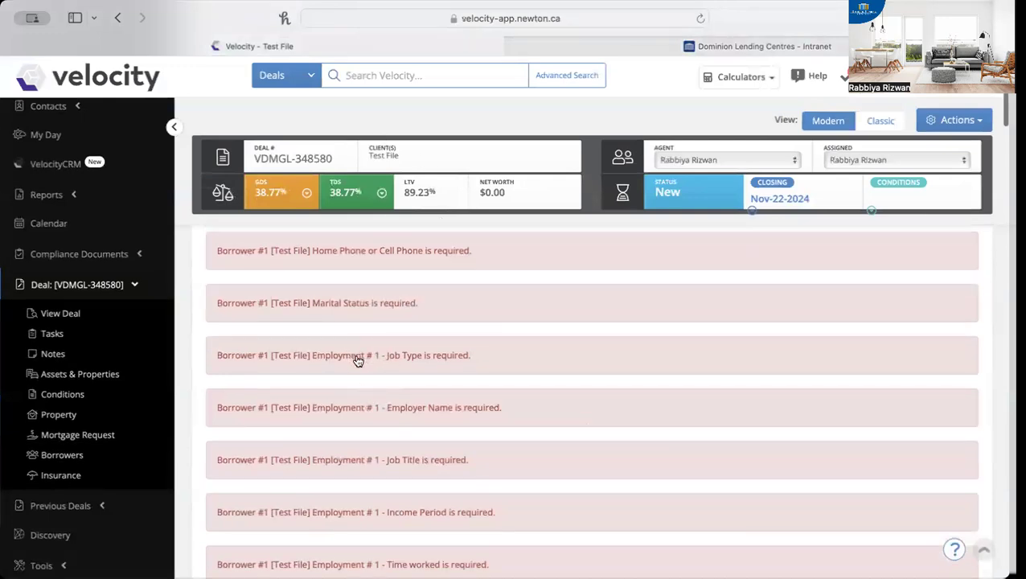
{"action": "scroll", "coordinate": [376, 360], "scroll_direction": "up", "scroll_amount": 4}
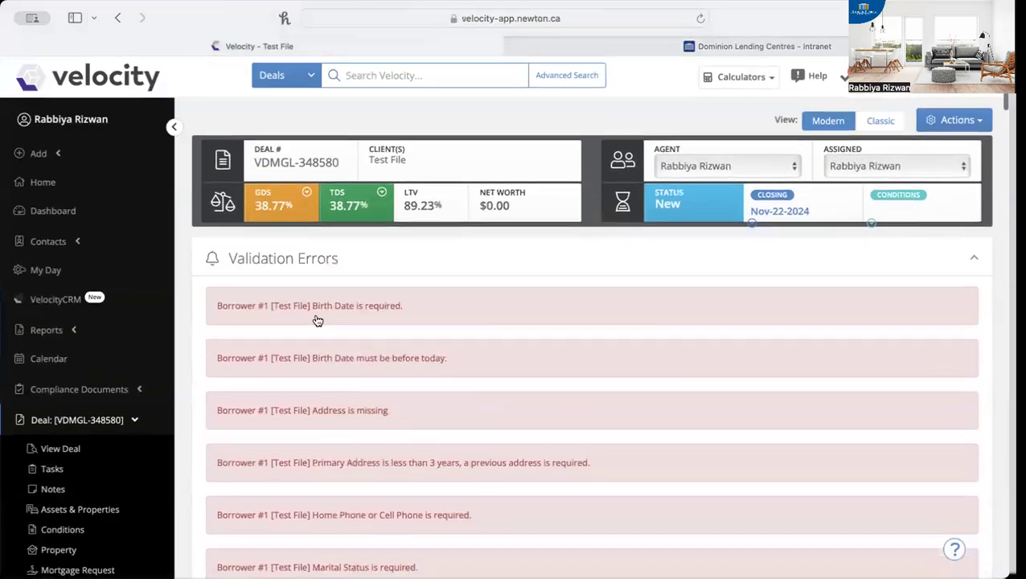
{"action": "left_click", "coordinate": [371, 308]}
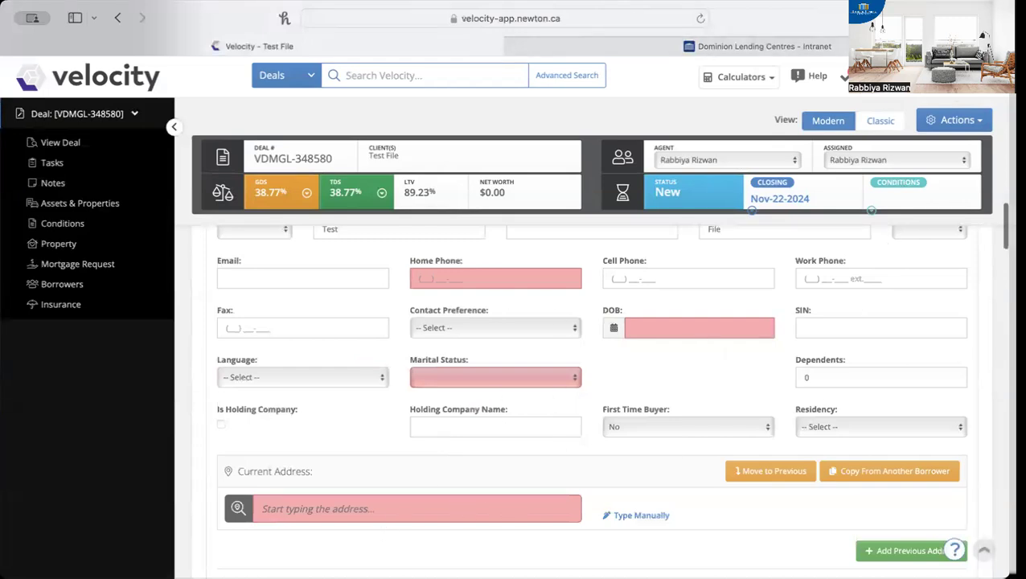
{"action": "left_click", "coordinate": [948, 126]}
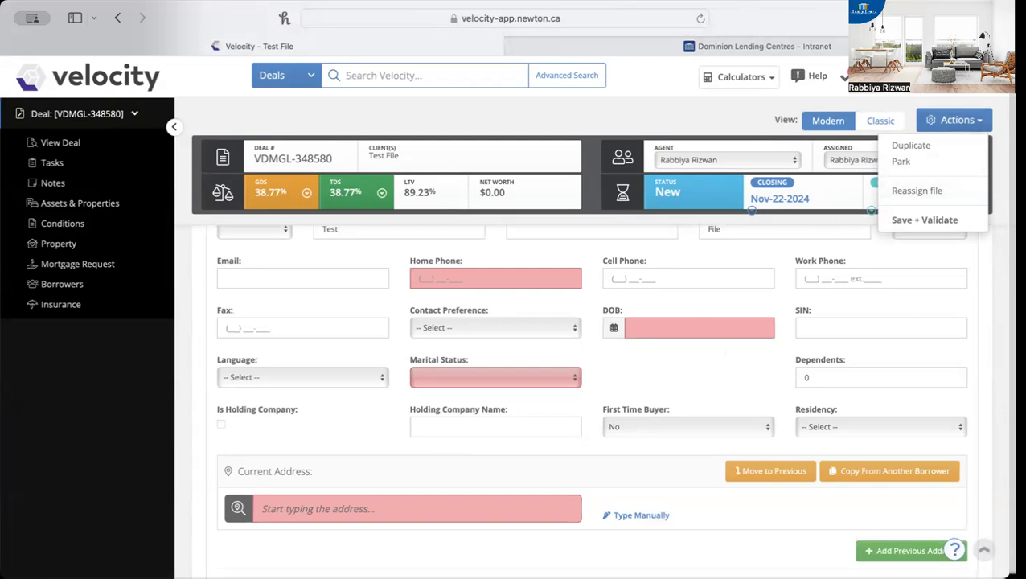
Switch back to the Access Desk form, complete its "I'm not a robot" check and briefly highlight the supporting documents e-mail address
{"action": "left_click", "coordinate": [828, 46]}
{"action": "scroll", "coordinate": [522, 412], "scroll_direction": "down", "scroll_amount": 3}
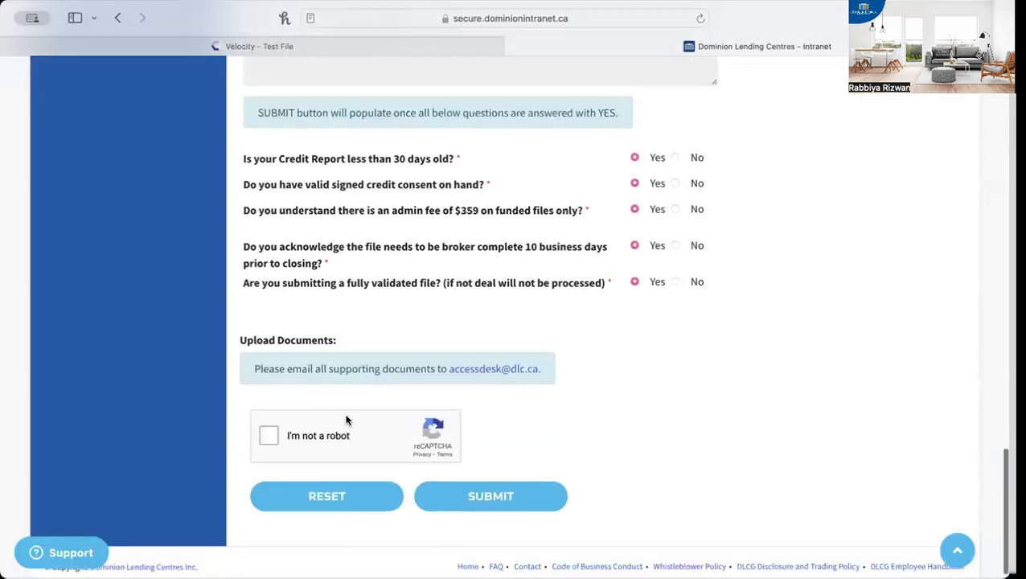
{"action": "left_click", "coordinate": [269, 436]}
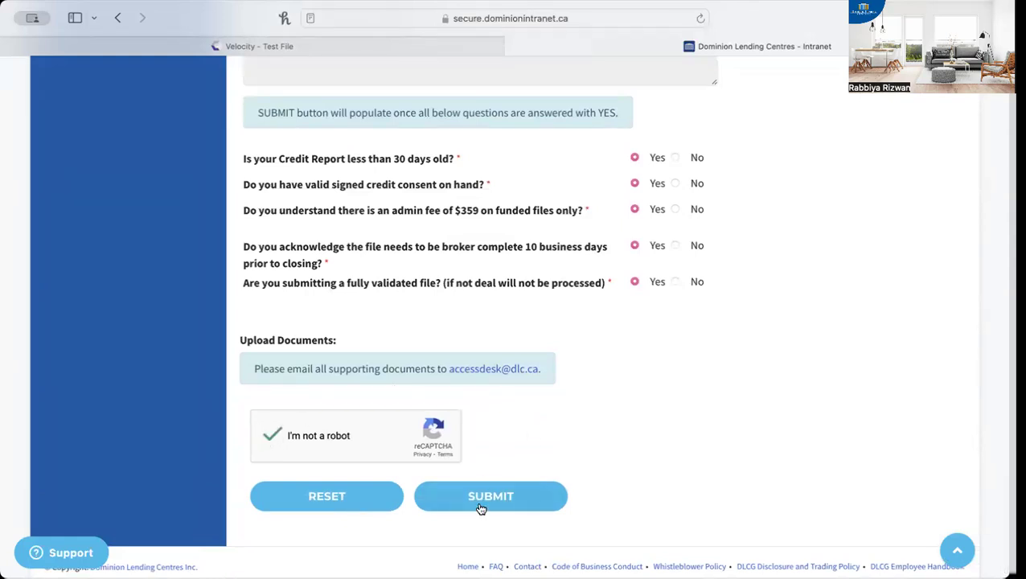
{"action": "left_click_drag", "start_coordinate": [447, 368], "coordinate": [545, 362]}
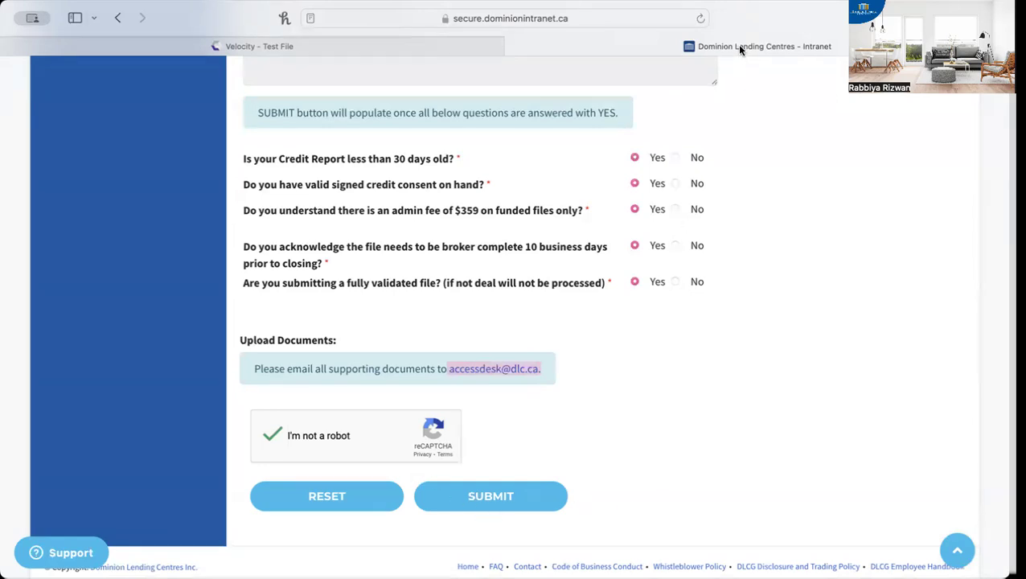
{"action": "left_click", "coordinate": [656, 245]}
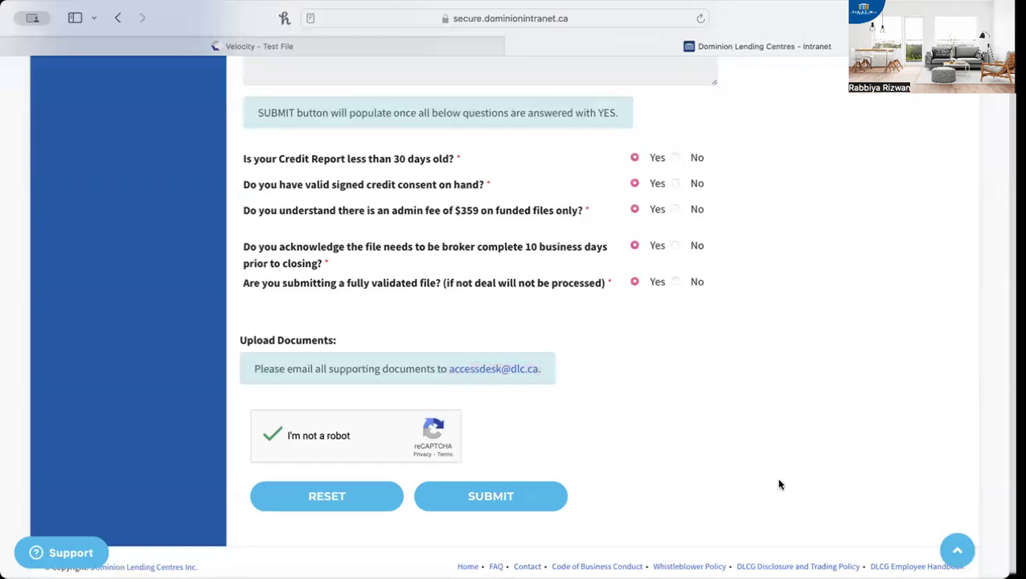